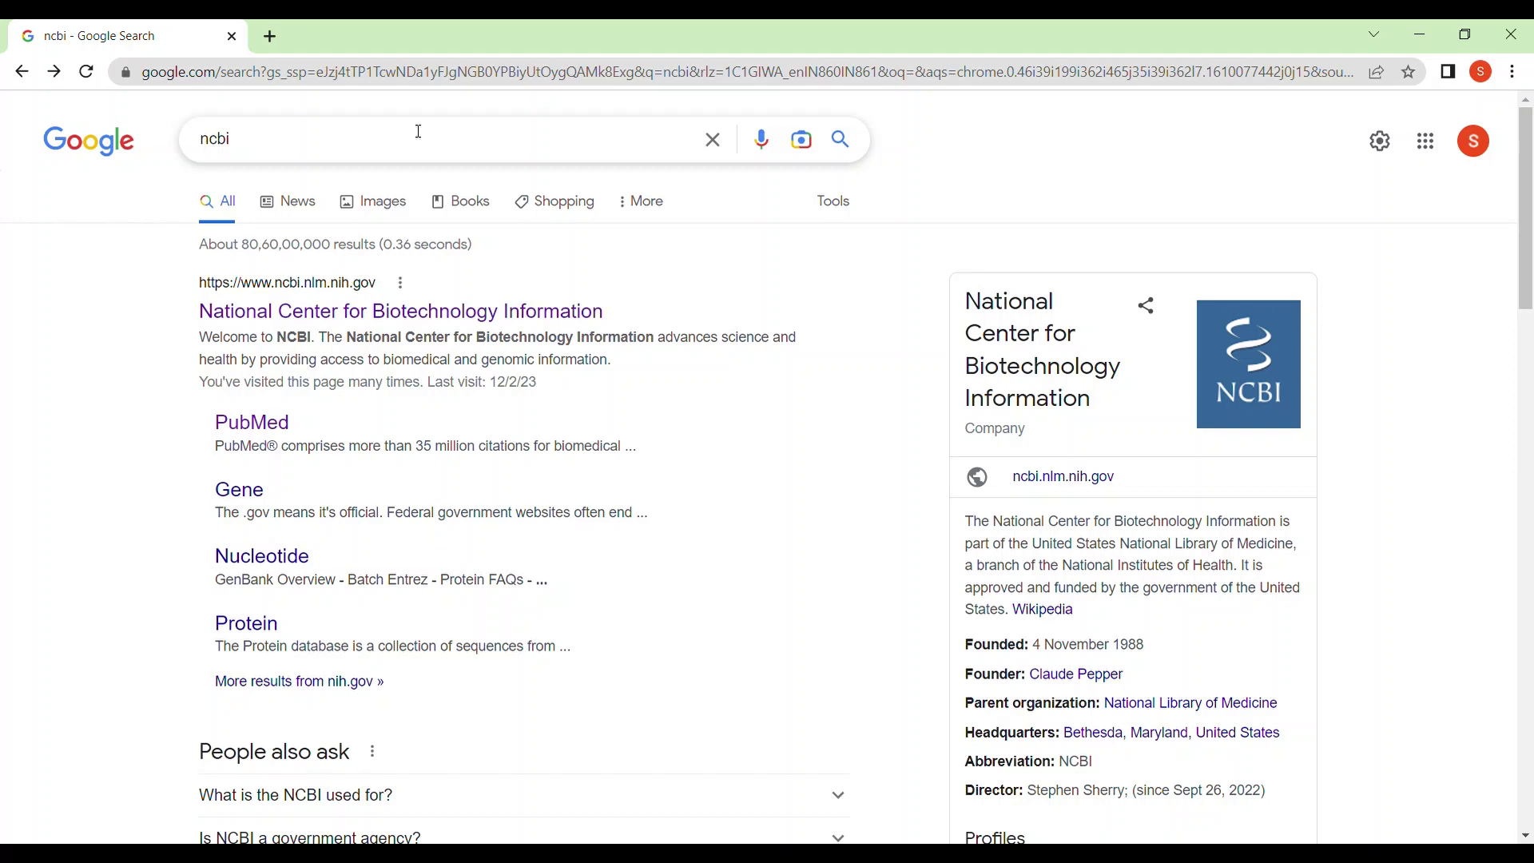
# Open the National Center for Biotechnology Information site from the Google results for 'ncbi'
pyautogui.click(313, 327)
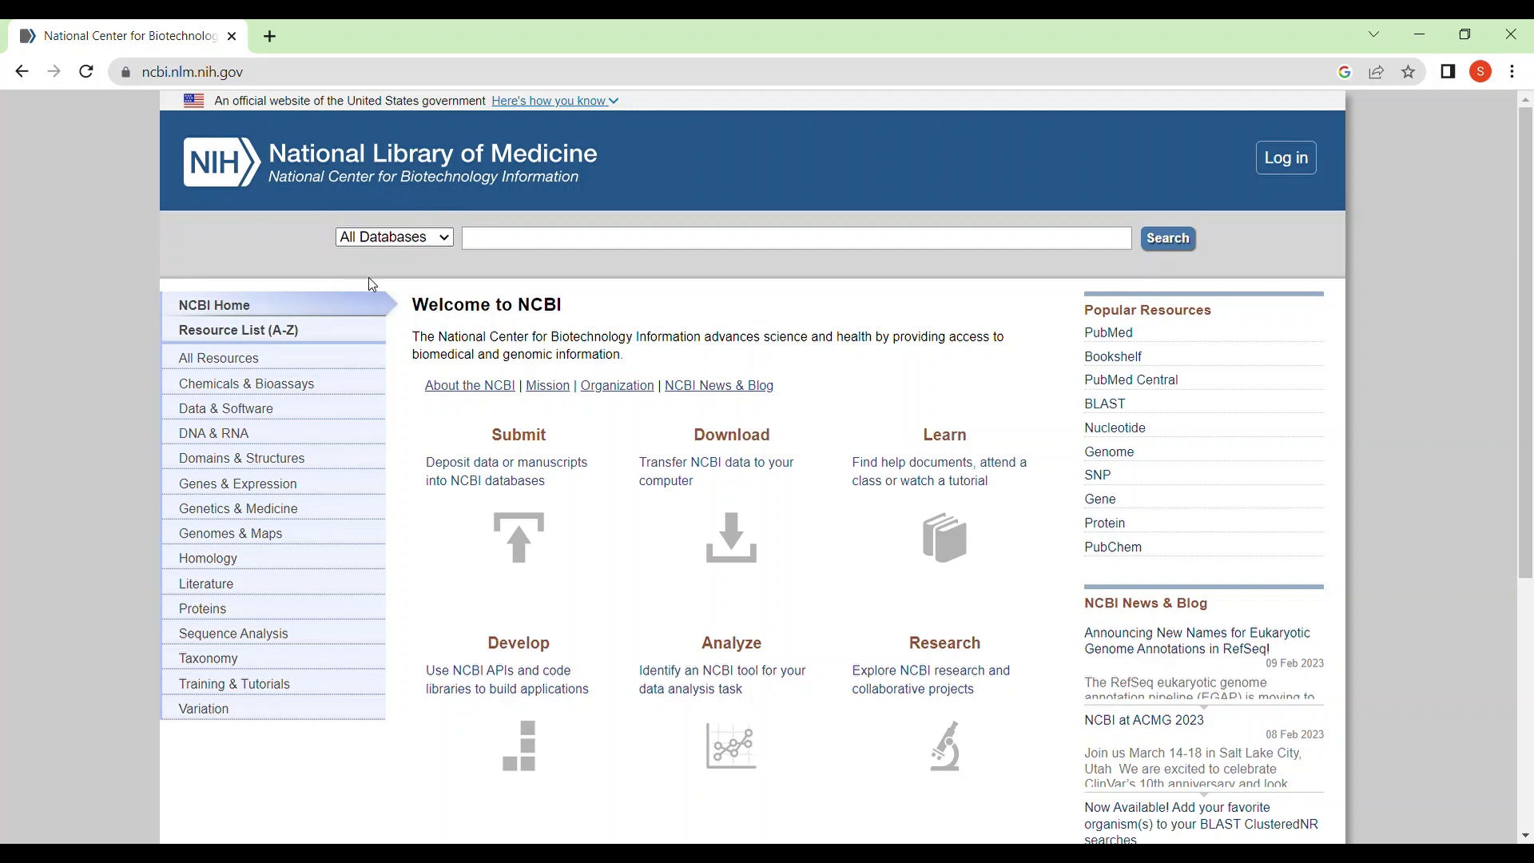
# Search NCBI's Gene database for EPHX1
pyautogui.click(446, 244)
pyautogui.click(421, 446)
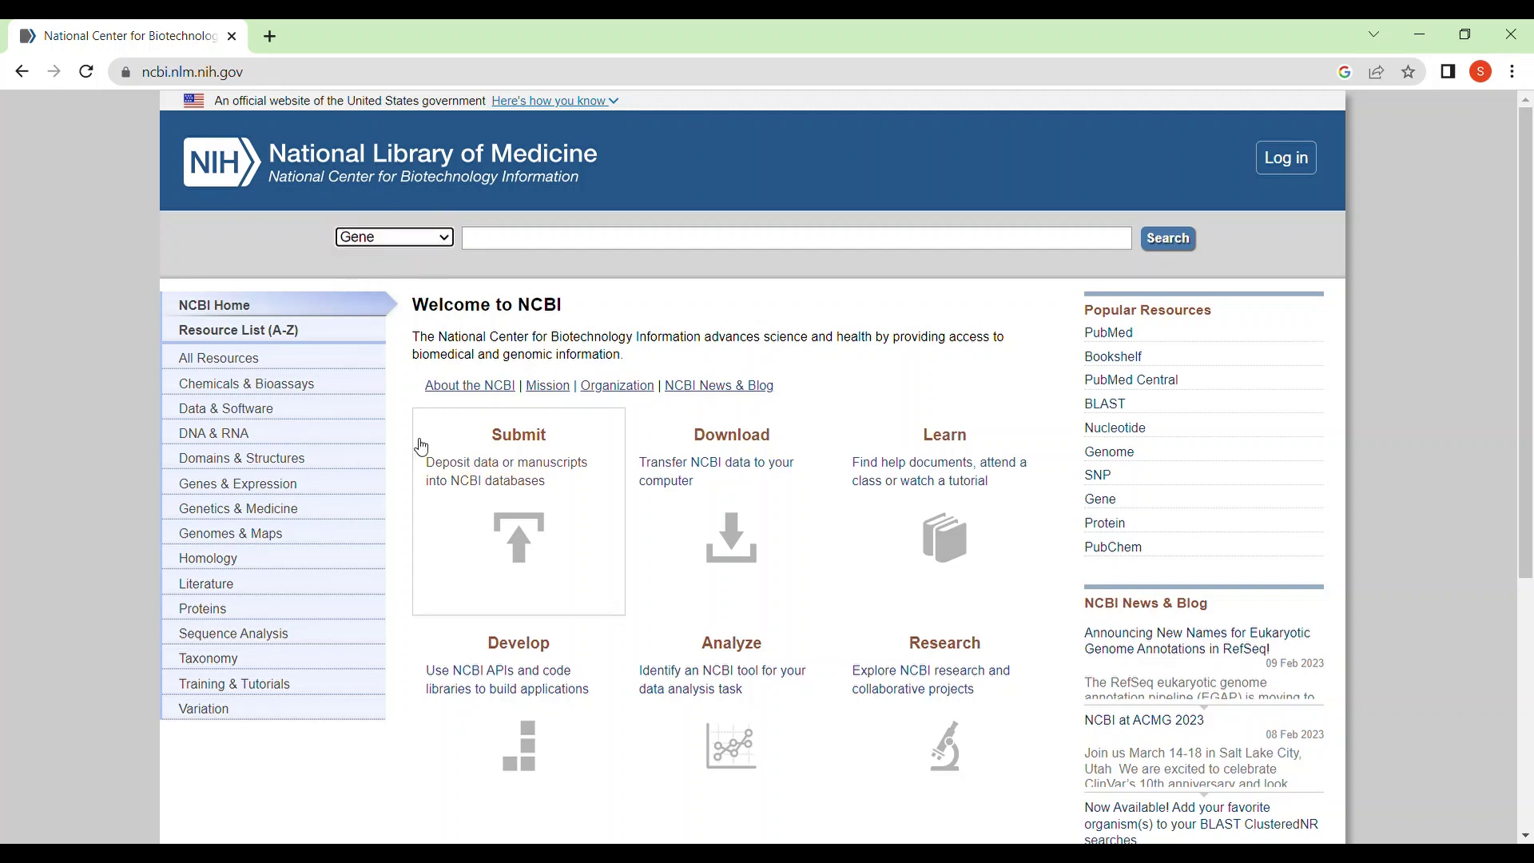
pyautogui.click(522, 246)
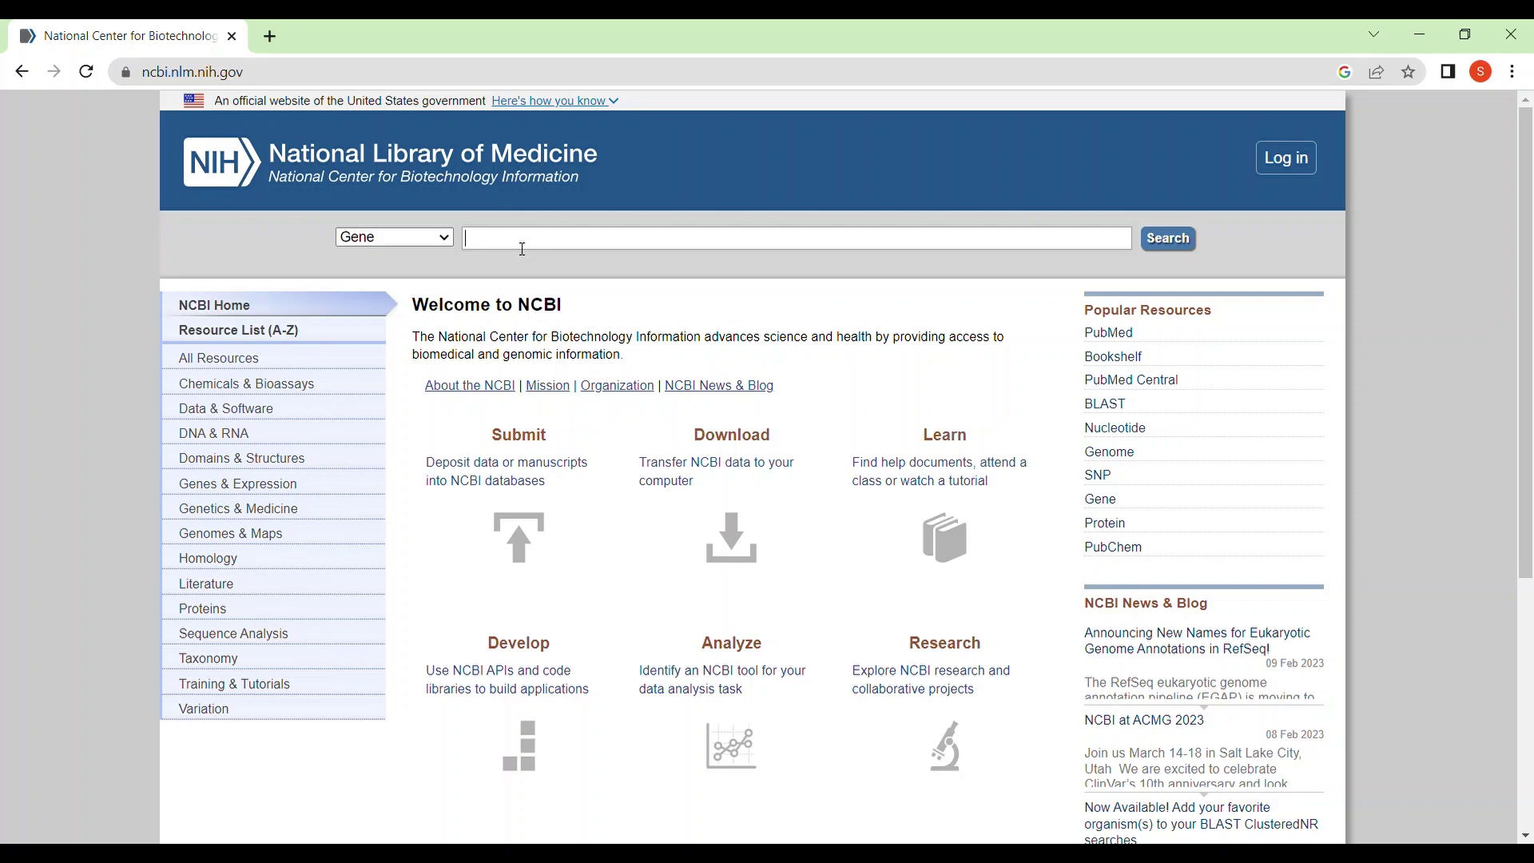
pyautogui.write('EPHX1')
pyautogui.click(1183, 242)
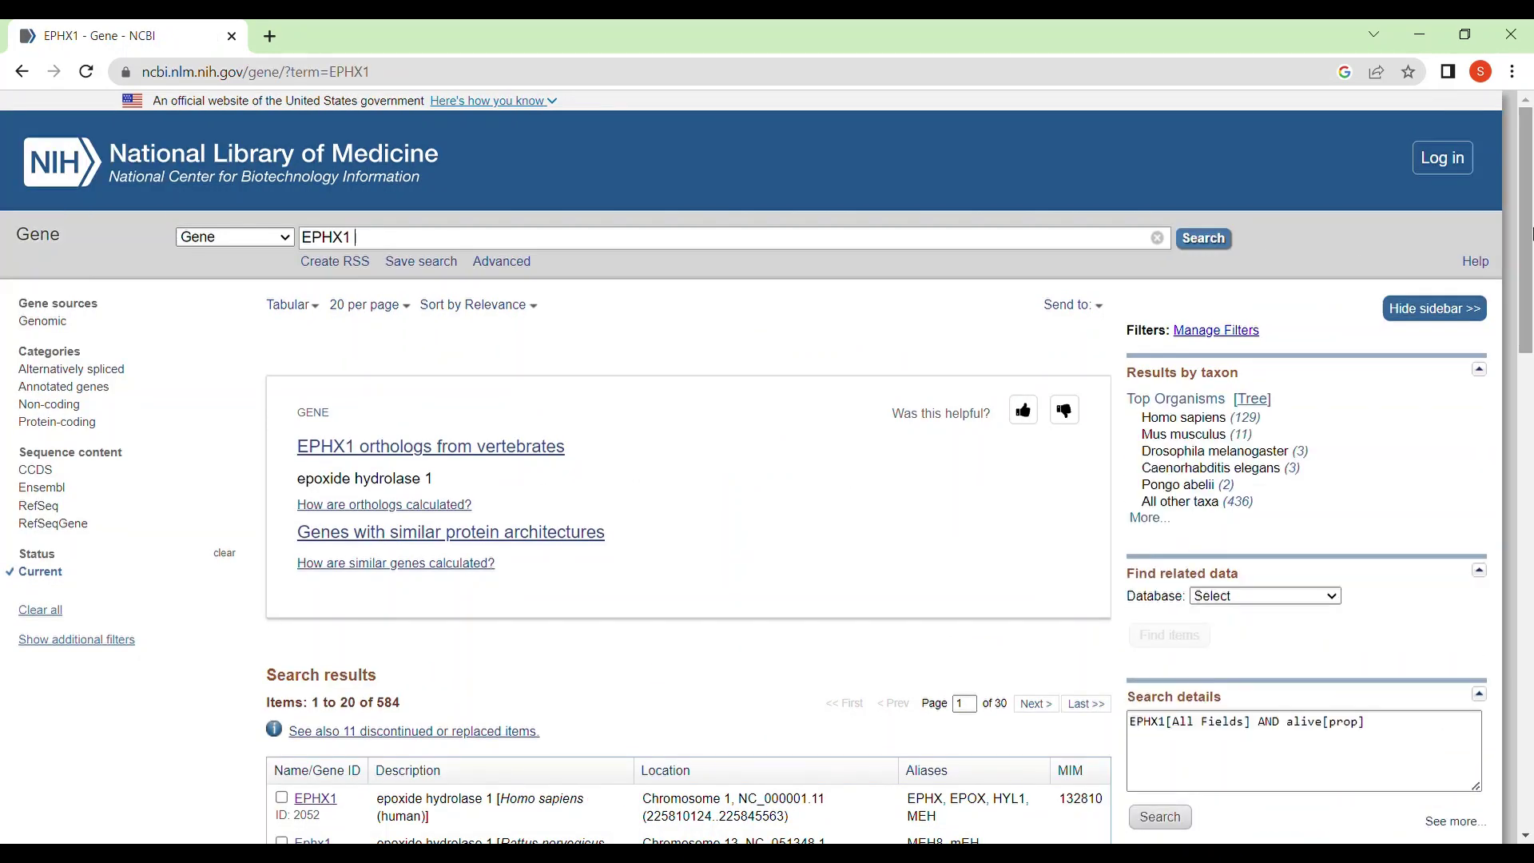
# Scroll down to the 584-result table, led by human epoxide hydrolase 1
pyautogui.moveTo(1531, 234); pyautogui.dragTo(1531, 352)
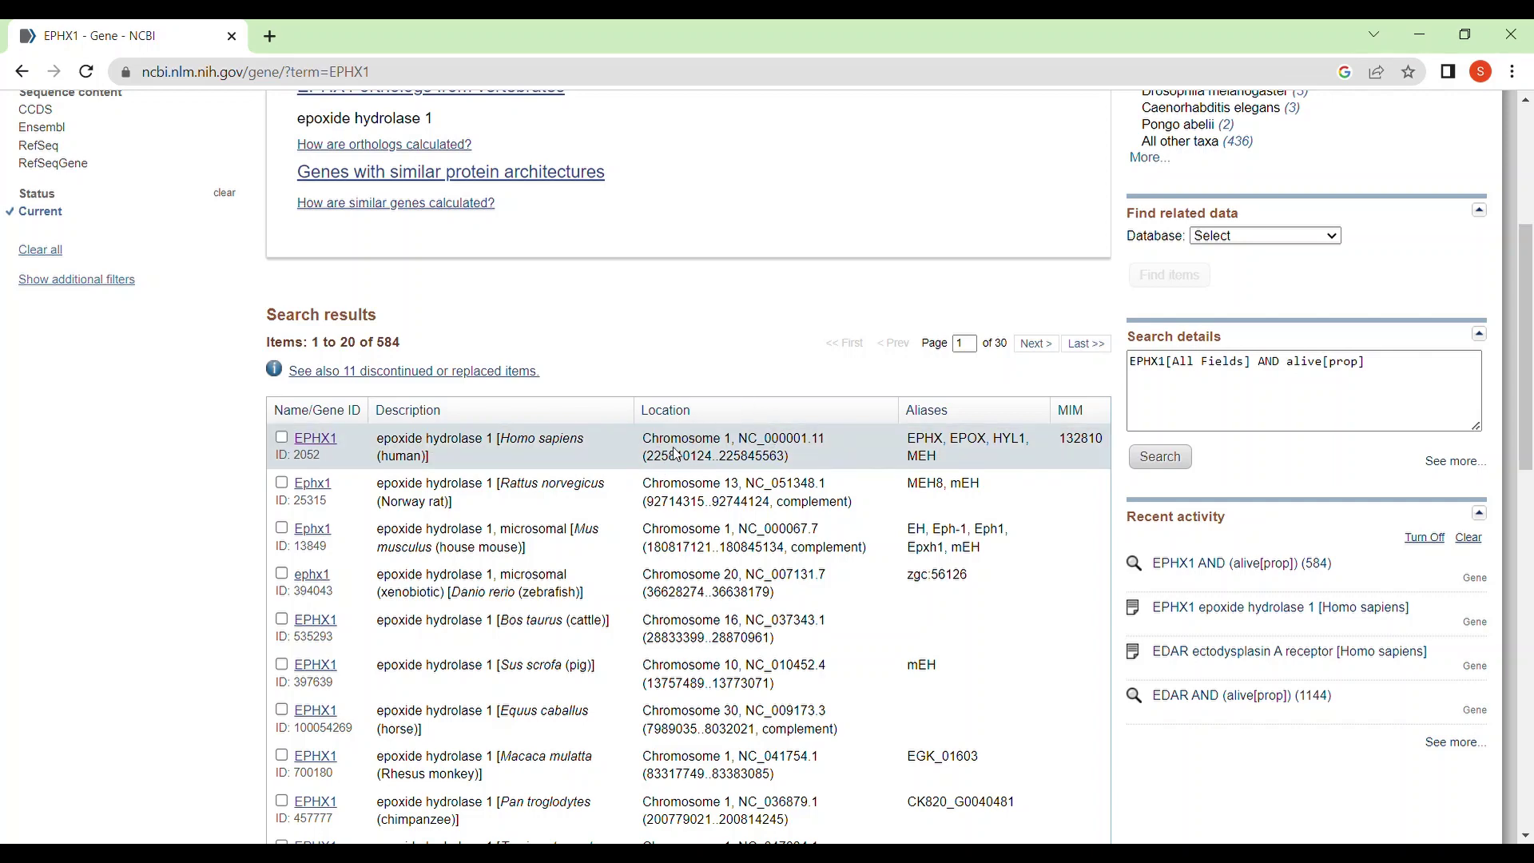
# Open the human EPHX1 gene record and highlight its exon count of 11
pyautogui.click(317, 439)
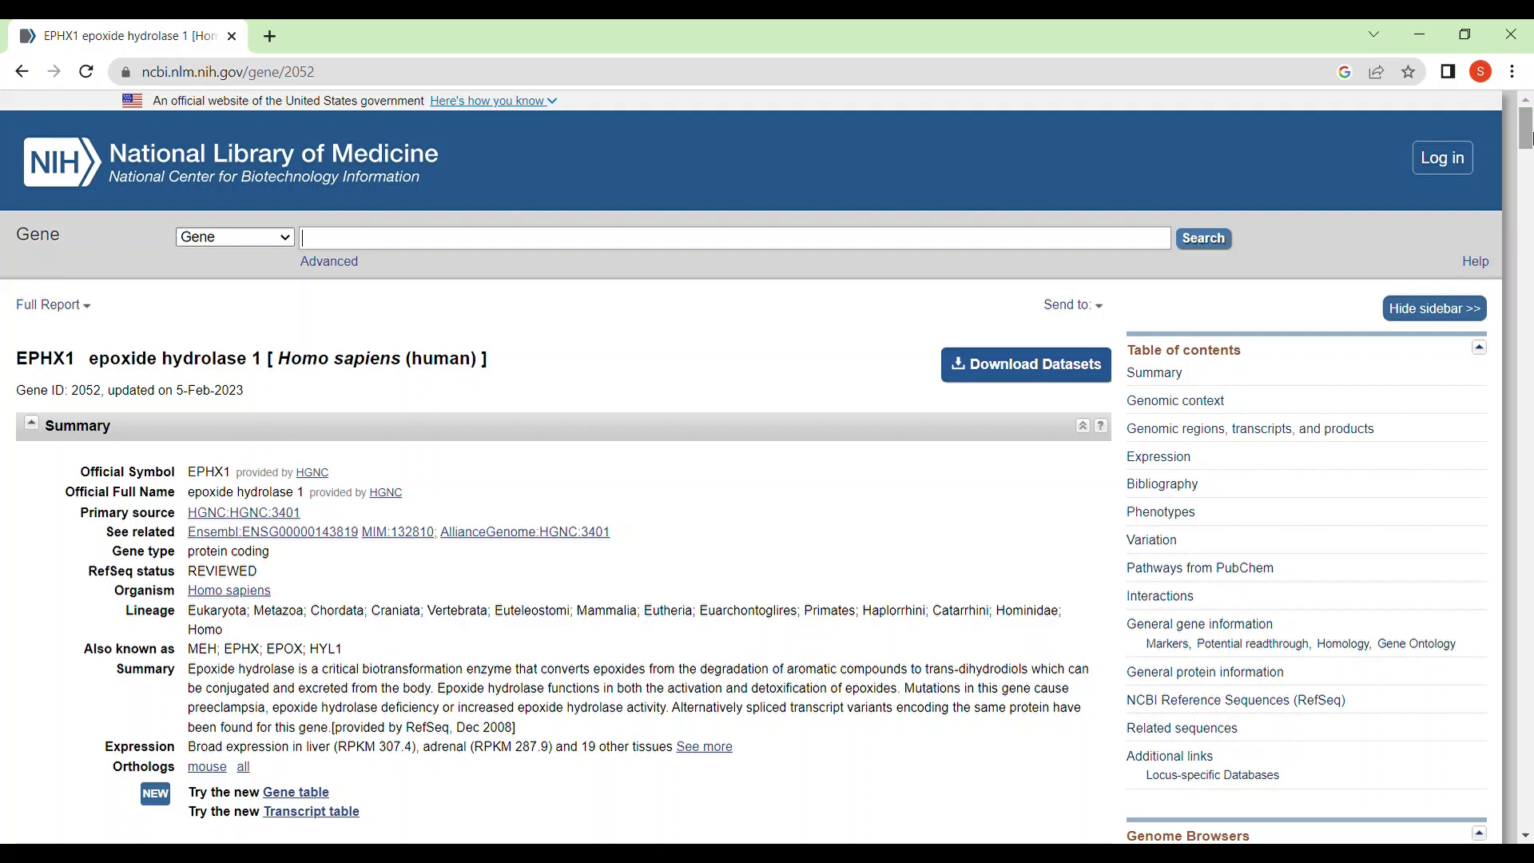
pyautogui.moveTo(1528, 128); pyautogui.dragTo(1528, 155)
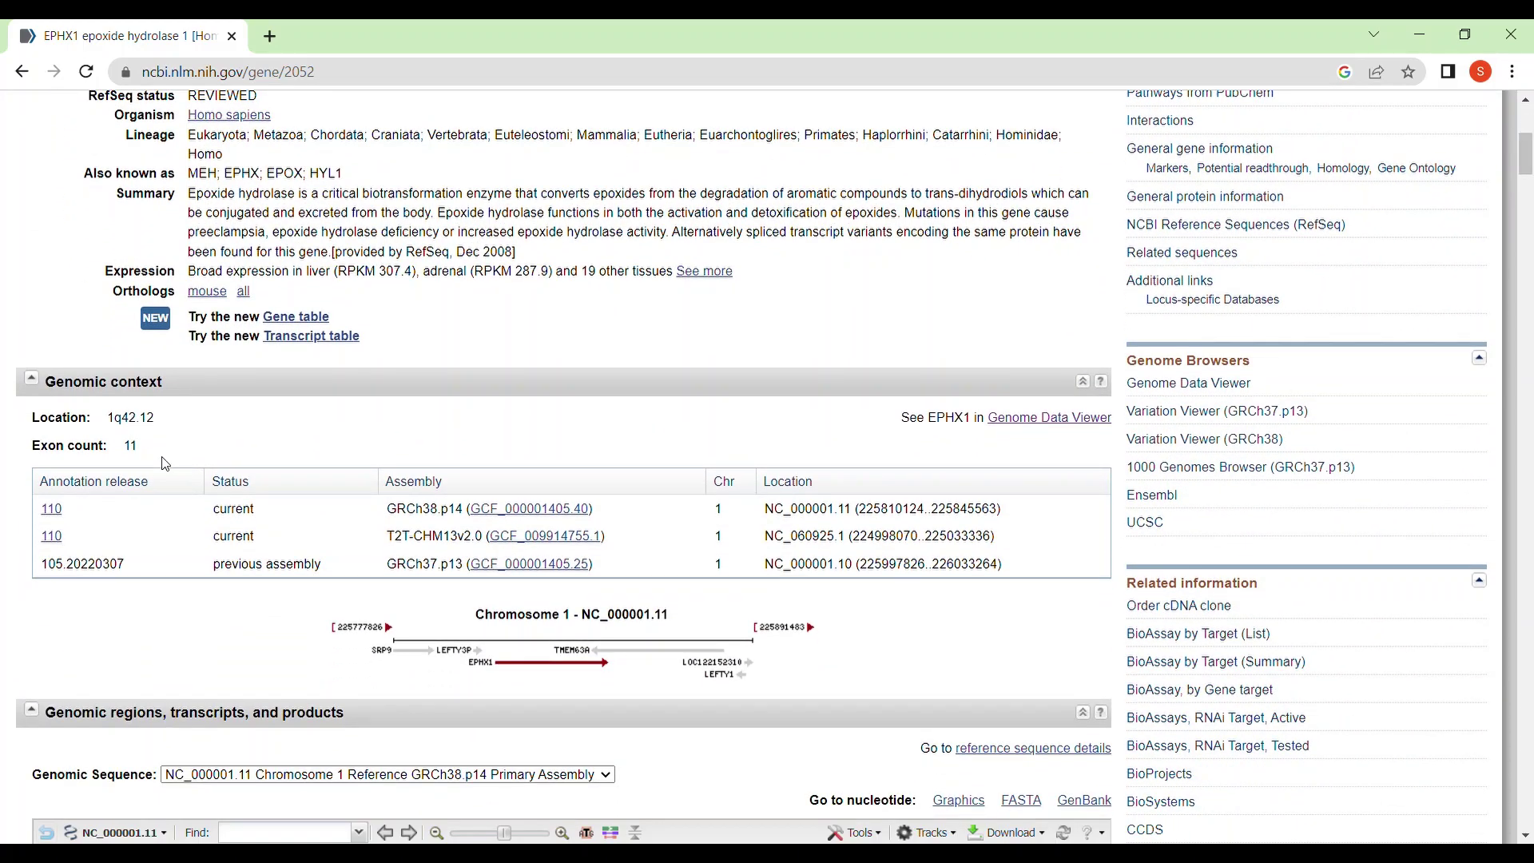
pyautogui.moveTo(151, 455); pyautogui.dragTo(125, 454)
pyautogui.moveTo(1528, 159); pyautogui.dragTo(1528, 174)
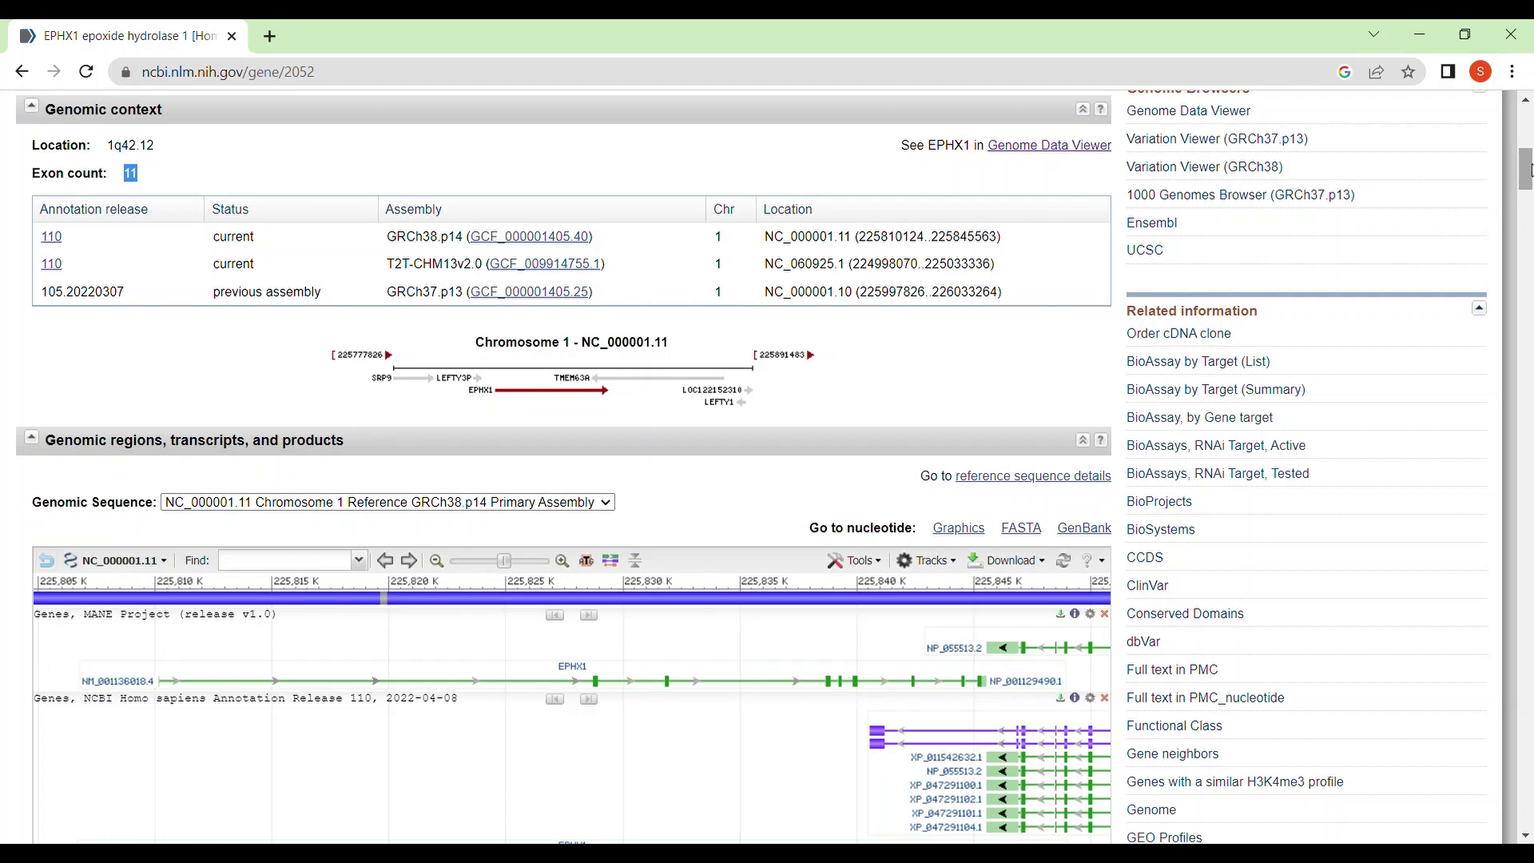
# Scroll to the Genomic regions graphic showing EPHX1 transcripts on NC_000001.11 (GRCh38.p14)
pyautogui.scroll(-3, 1529, 169)
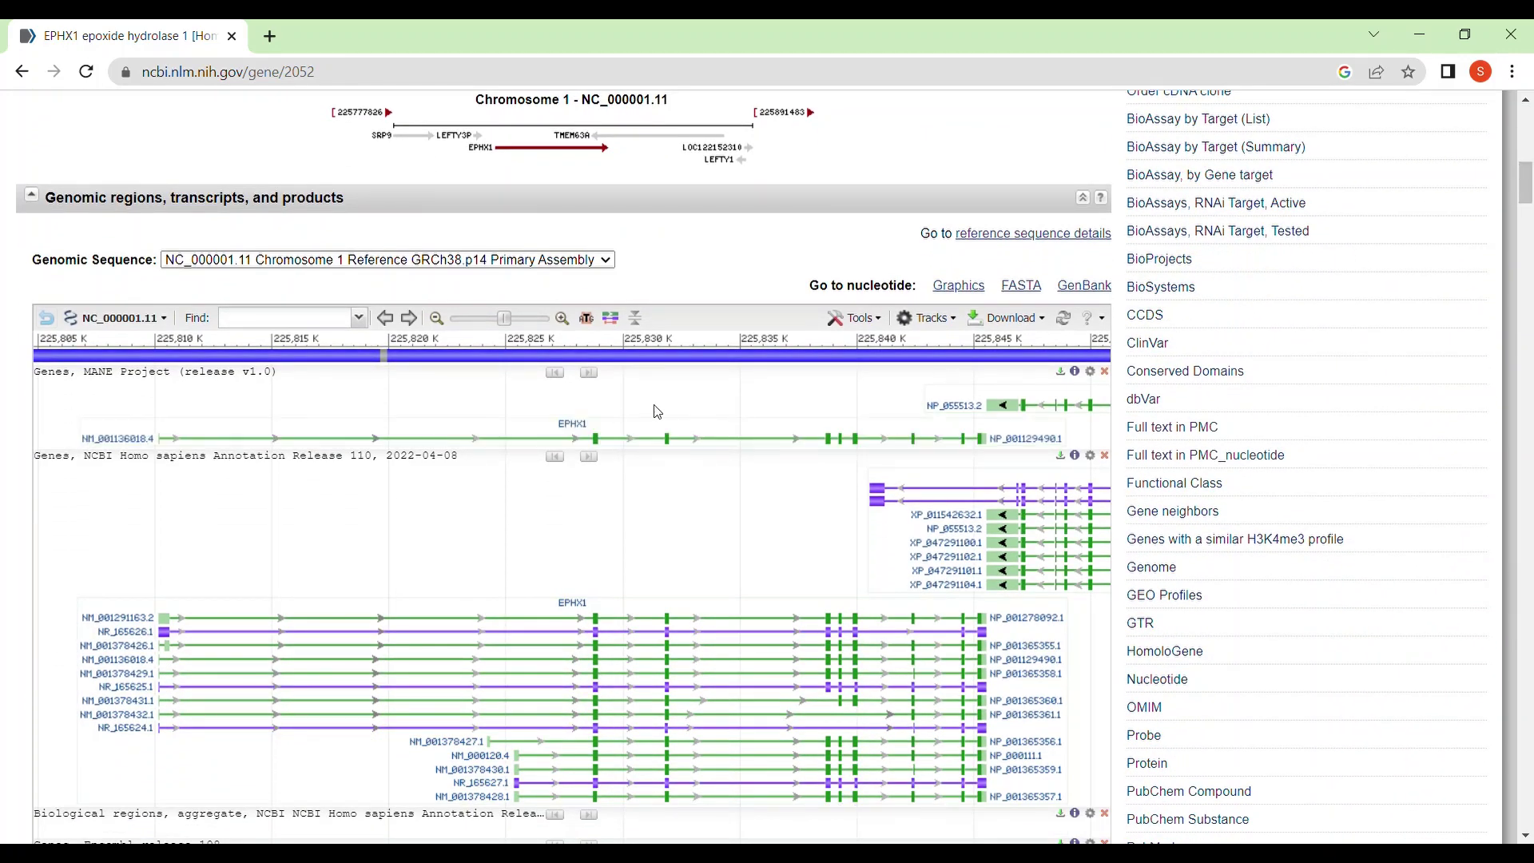
pyautogui.moveTo(767, 449)
pyautogui.moveTo(675, 456)
# Zoom the sequence viewer to the 752 nt range 225831537..225832288 around one exon
pyautogui.click(660, 346)
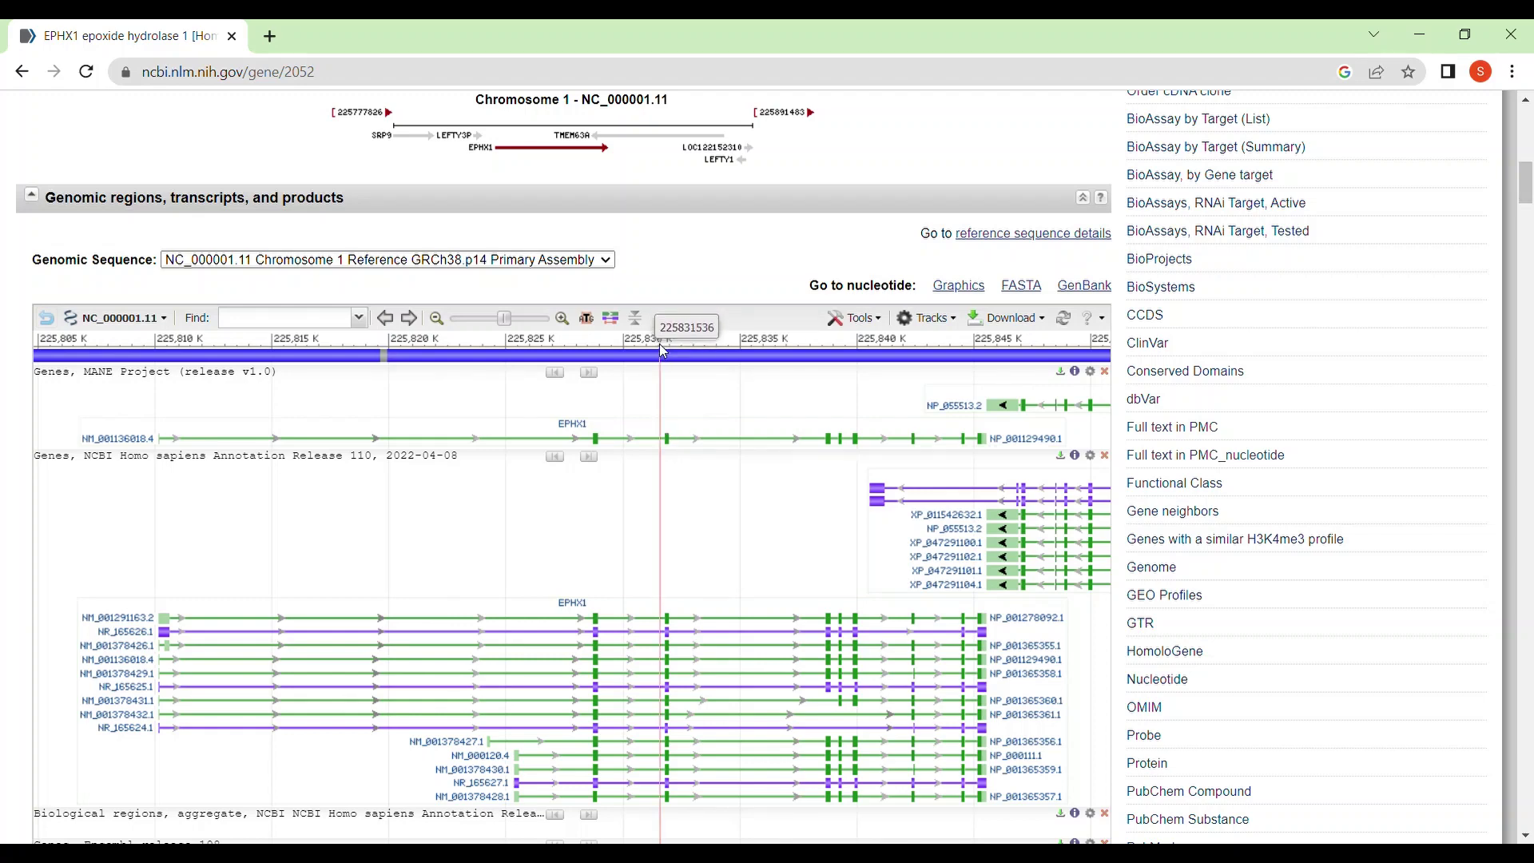
pyautogui.moveTo(662, 348); pyautogui.dragTo(678, 346)
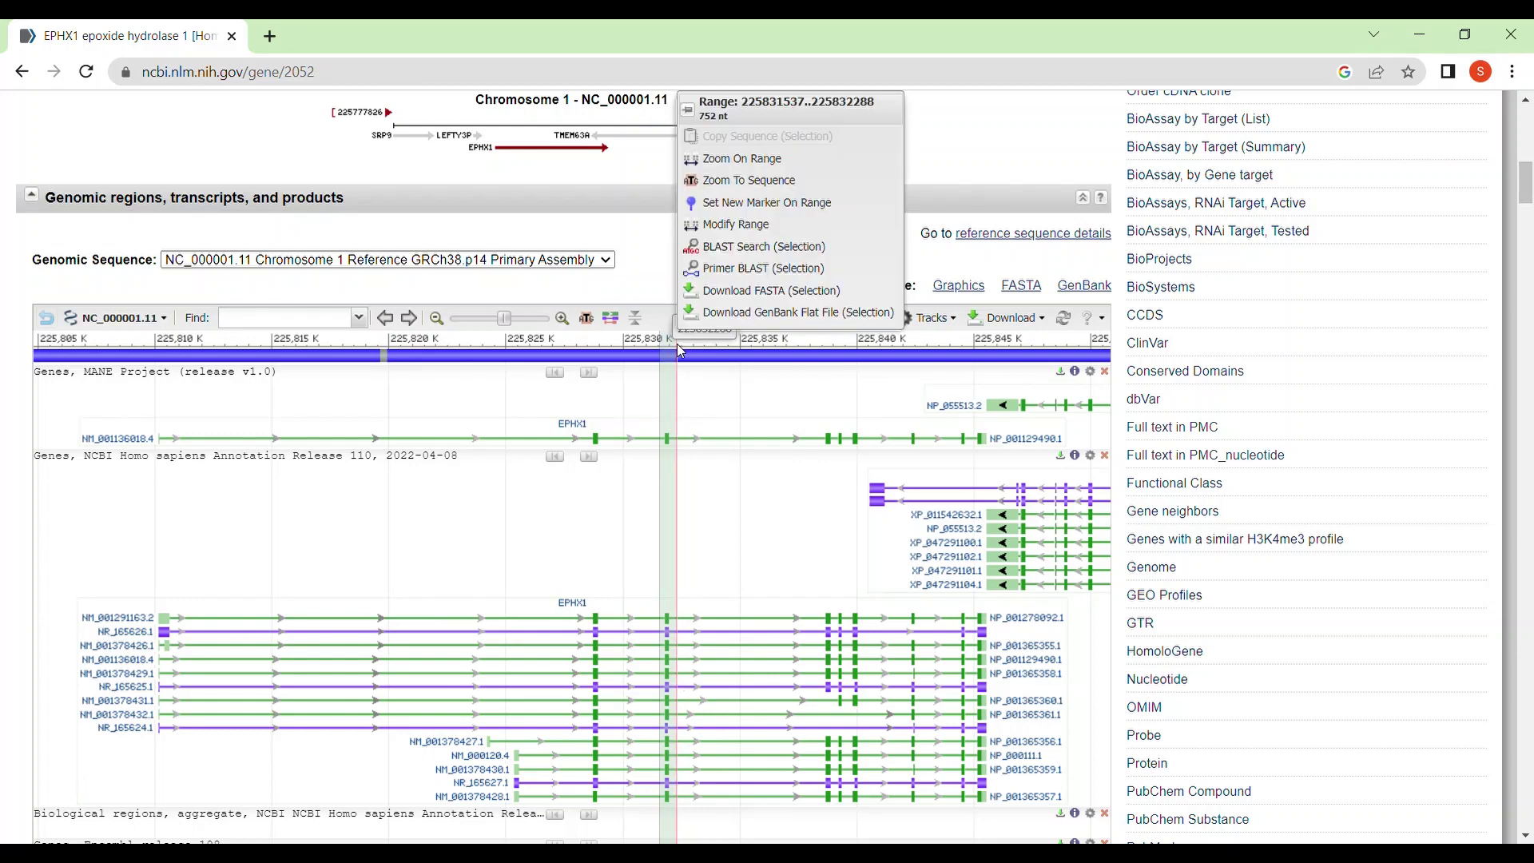
pyautogui.click(768, 159)
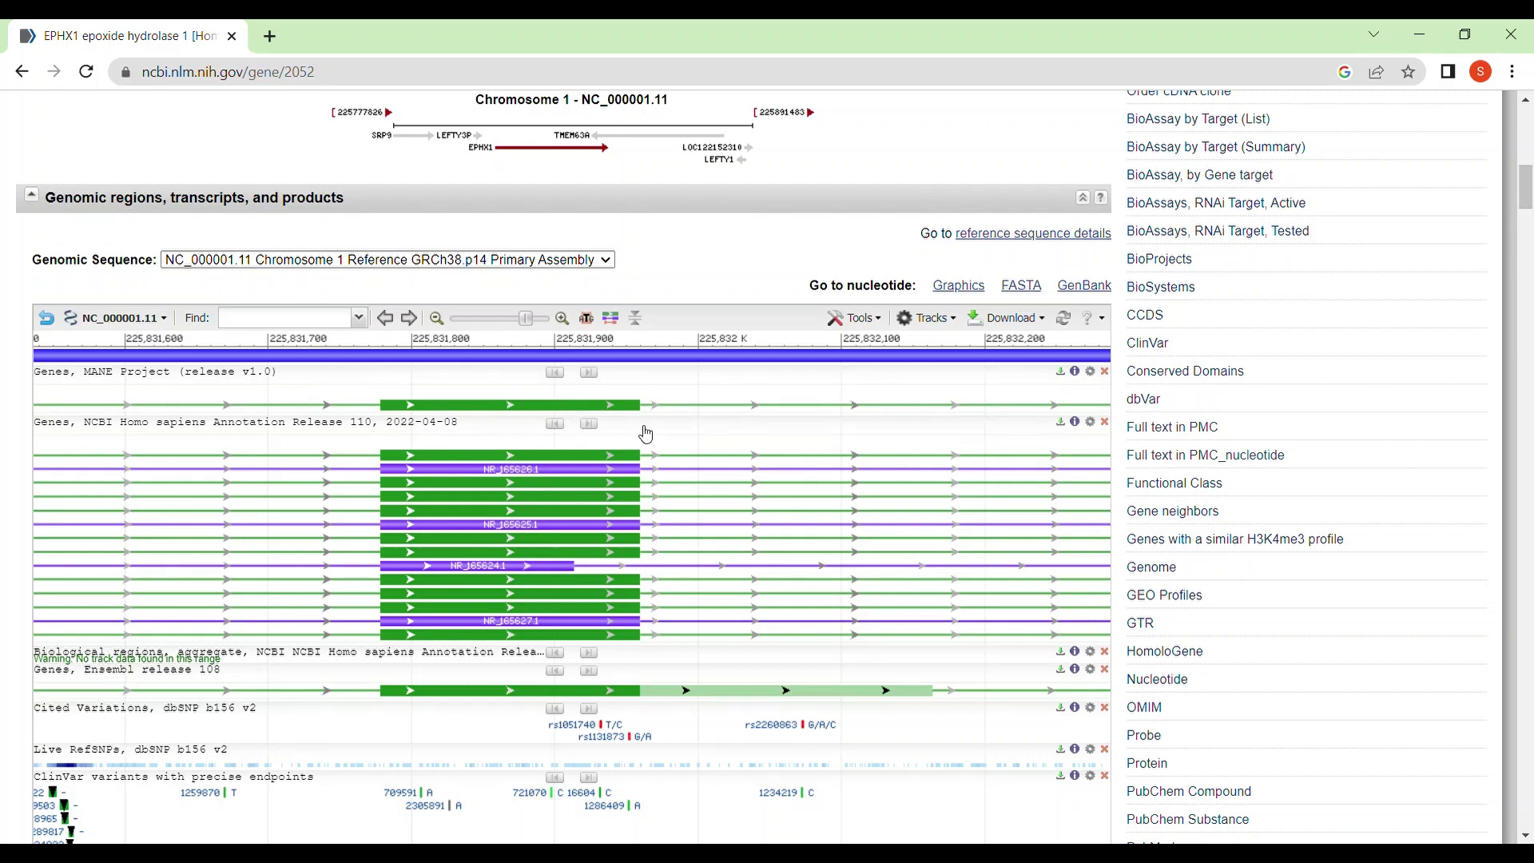
# Mark flanking ranges 225831717..225831770 (54 nt) and 225831970..225832033 (64 nt) on the ruler
pyautogui.moveTo(646, 434)
pyautogui.moveTo(293, 344); pyautogui.dragTo(370, 347)
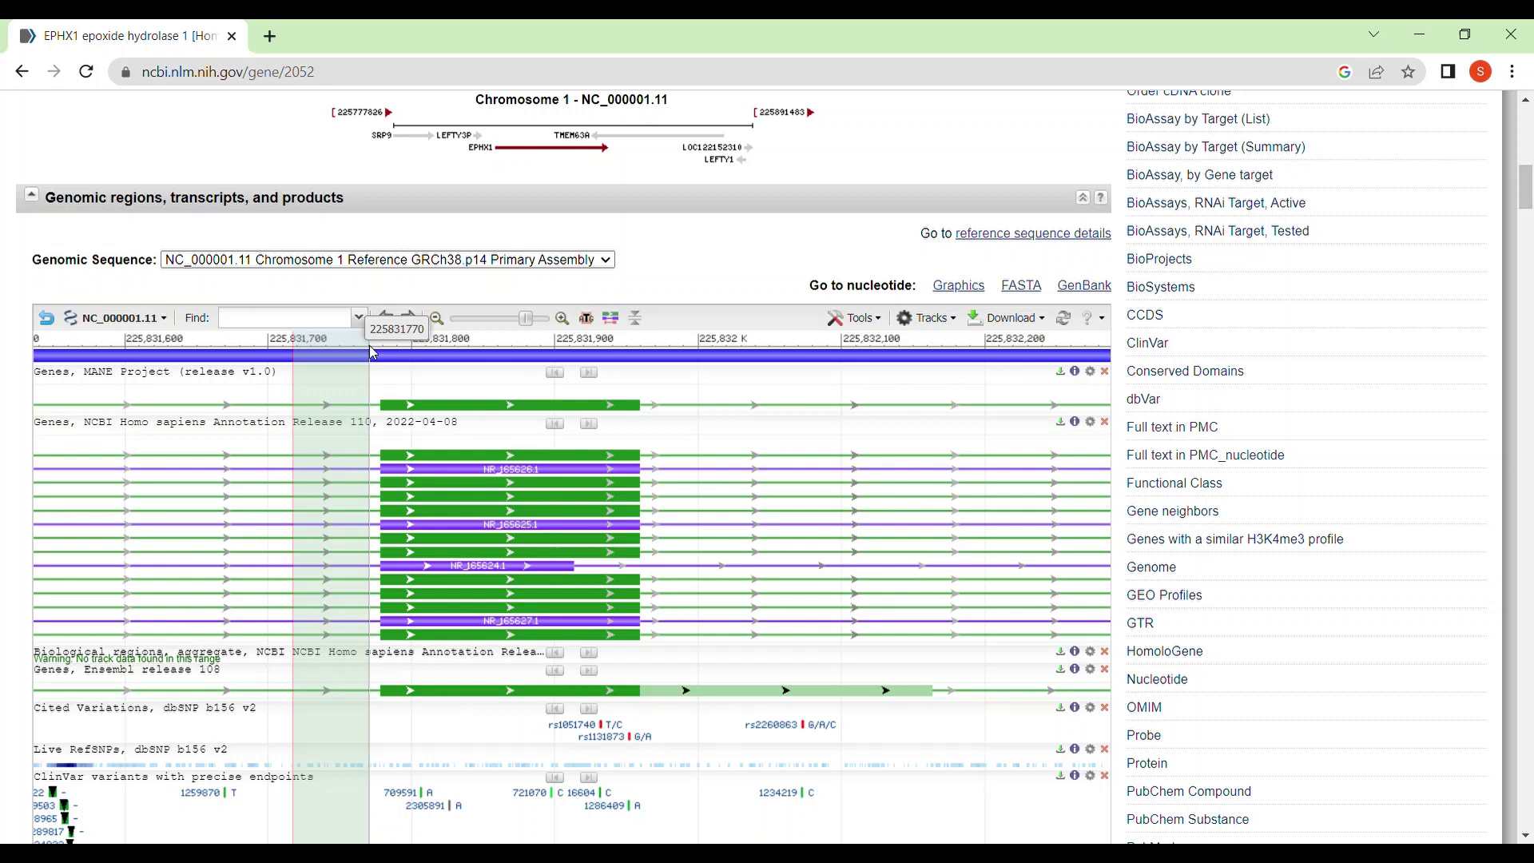
pyautogui.moveTo(369, 347); pyautogui.dragTo(369, 347)
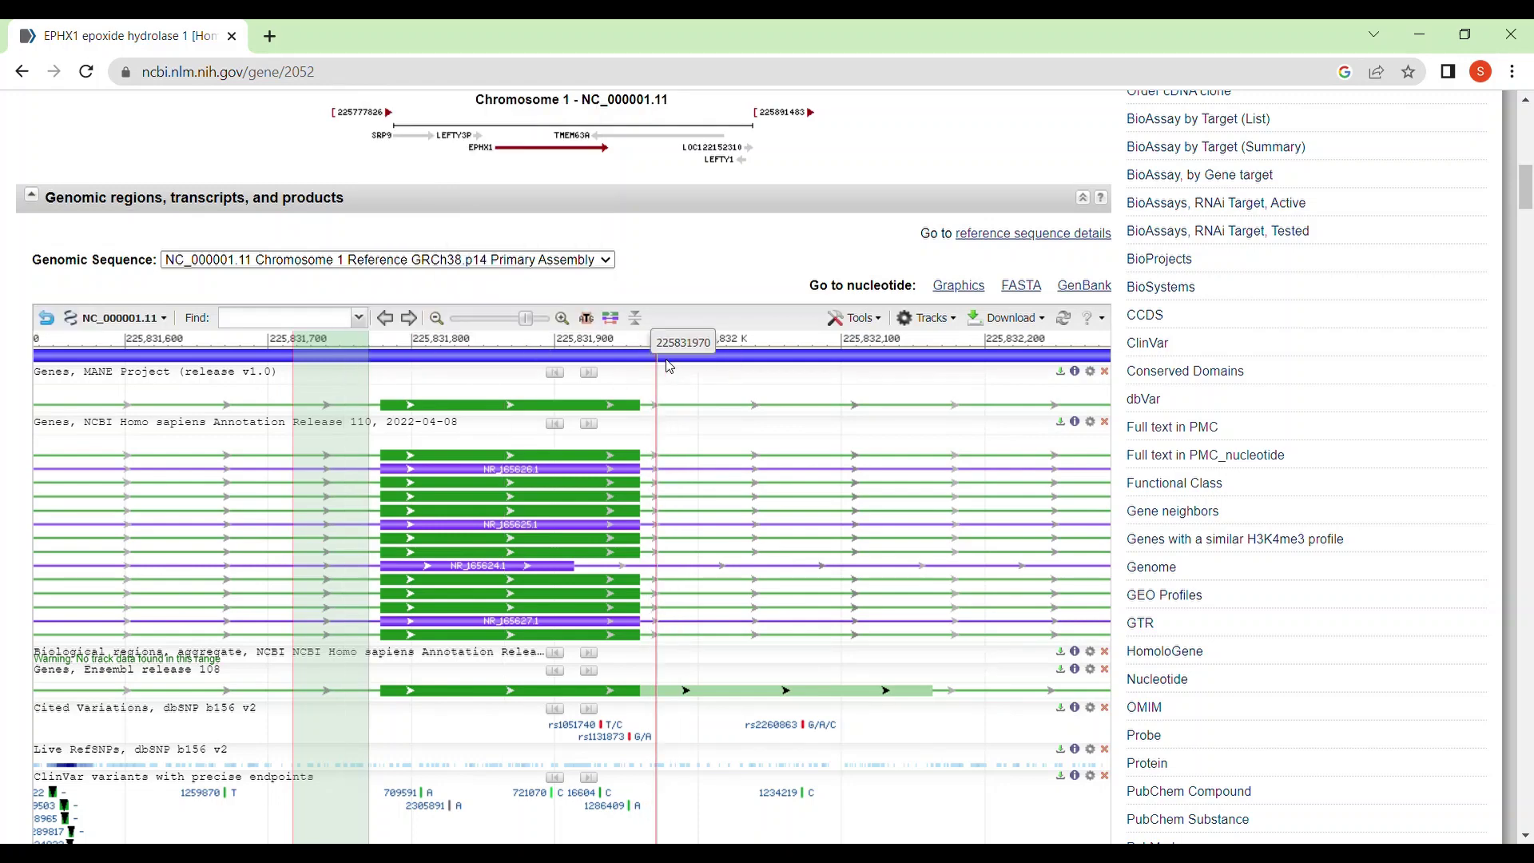
pyautogui.moveTo(668, 365); pyautogui.dragTo(746, 362)
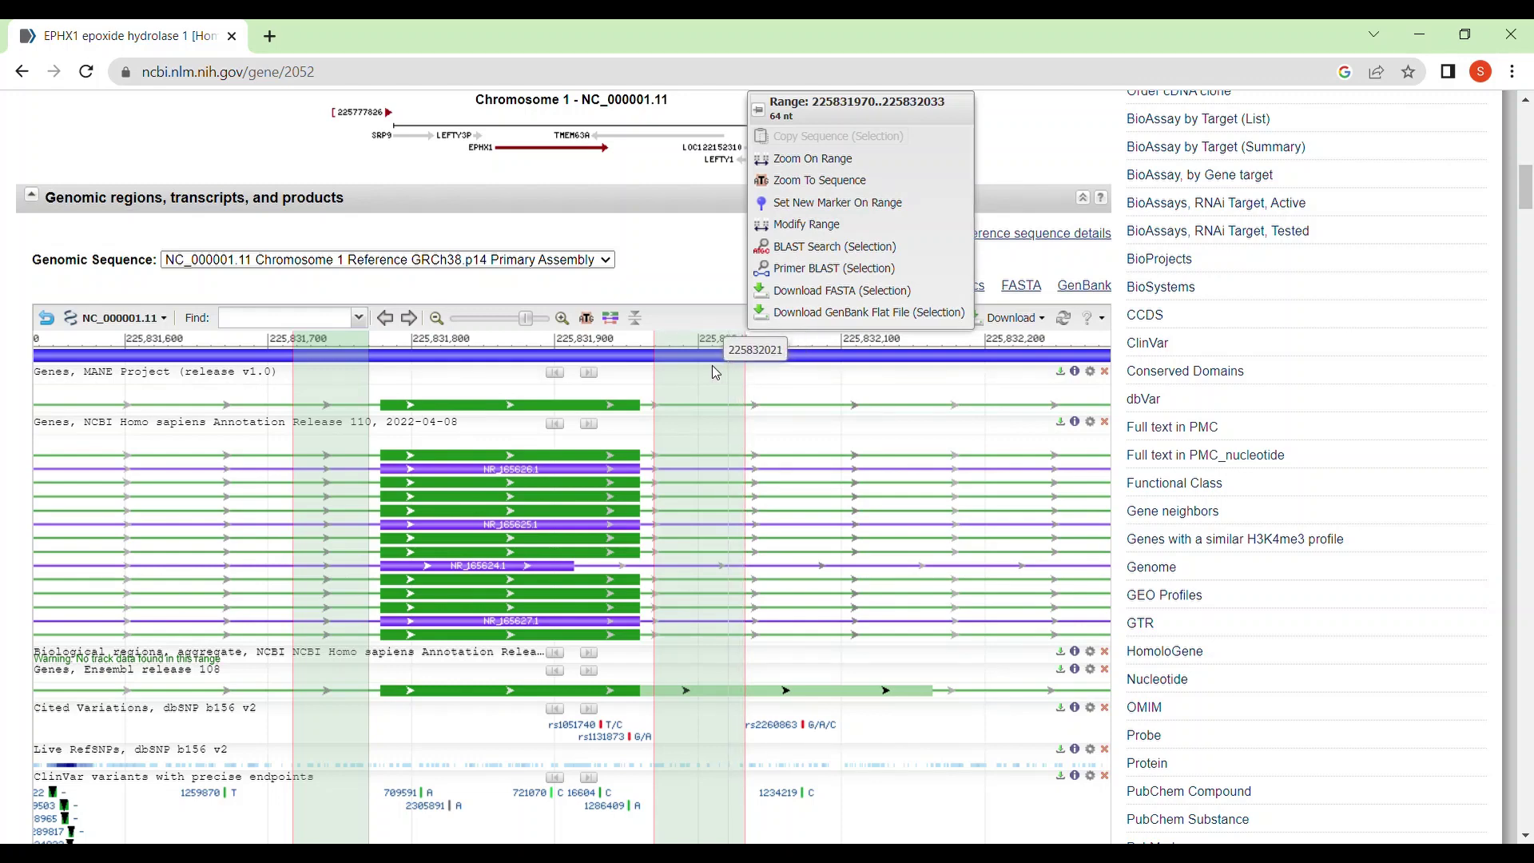
# Send the marked ranges to Primer-BLAST using Primer BLAST (Selection)
pyautogui.click(714, 361)
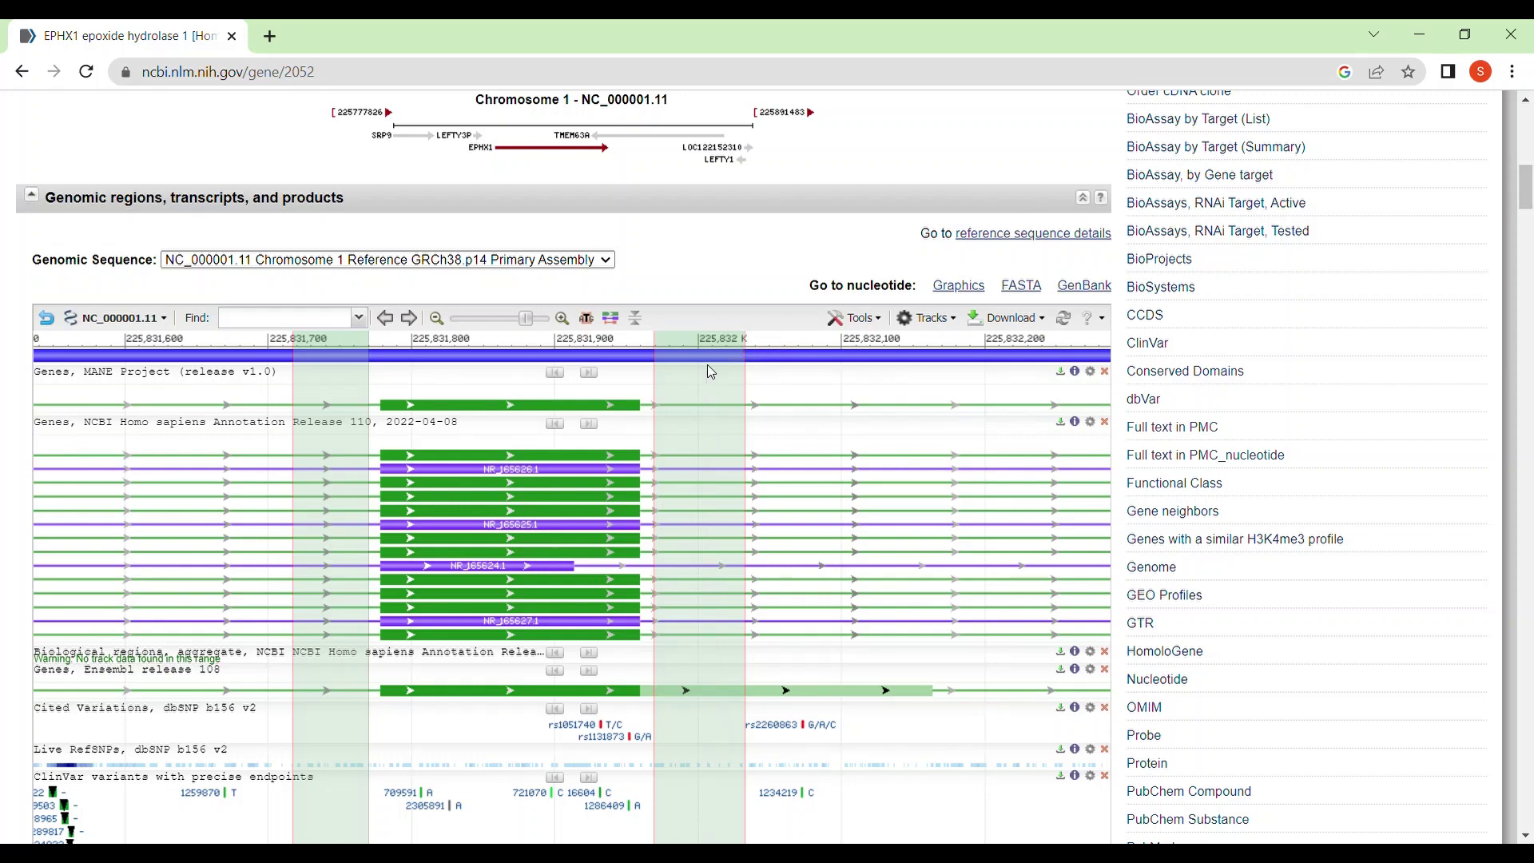
pyautogui.click(719, 352)
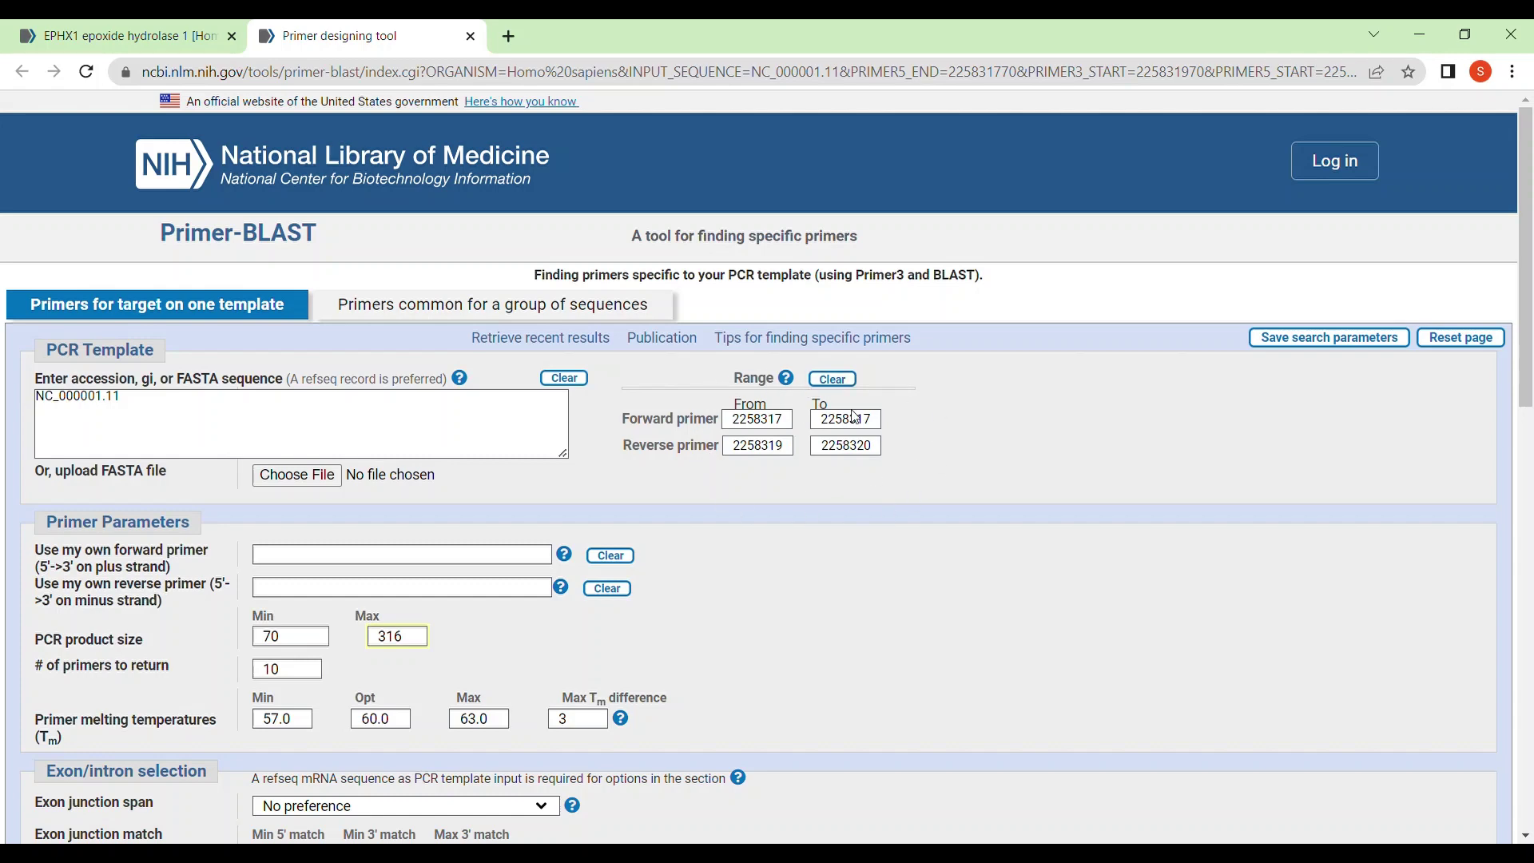
pyautogui.moveTo(1531, 180); pyautogui.dragTo(1531, 338)
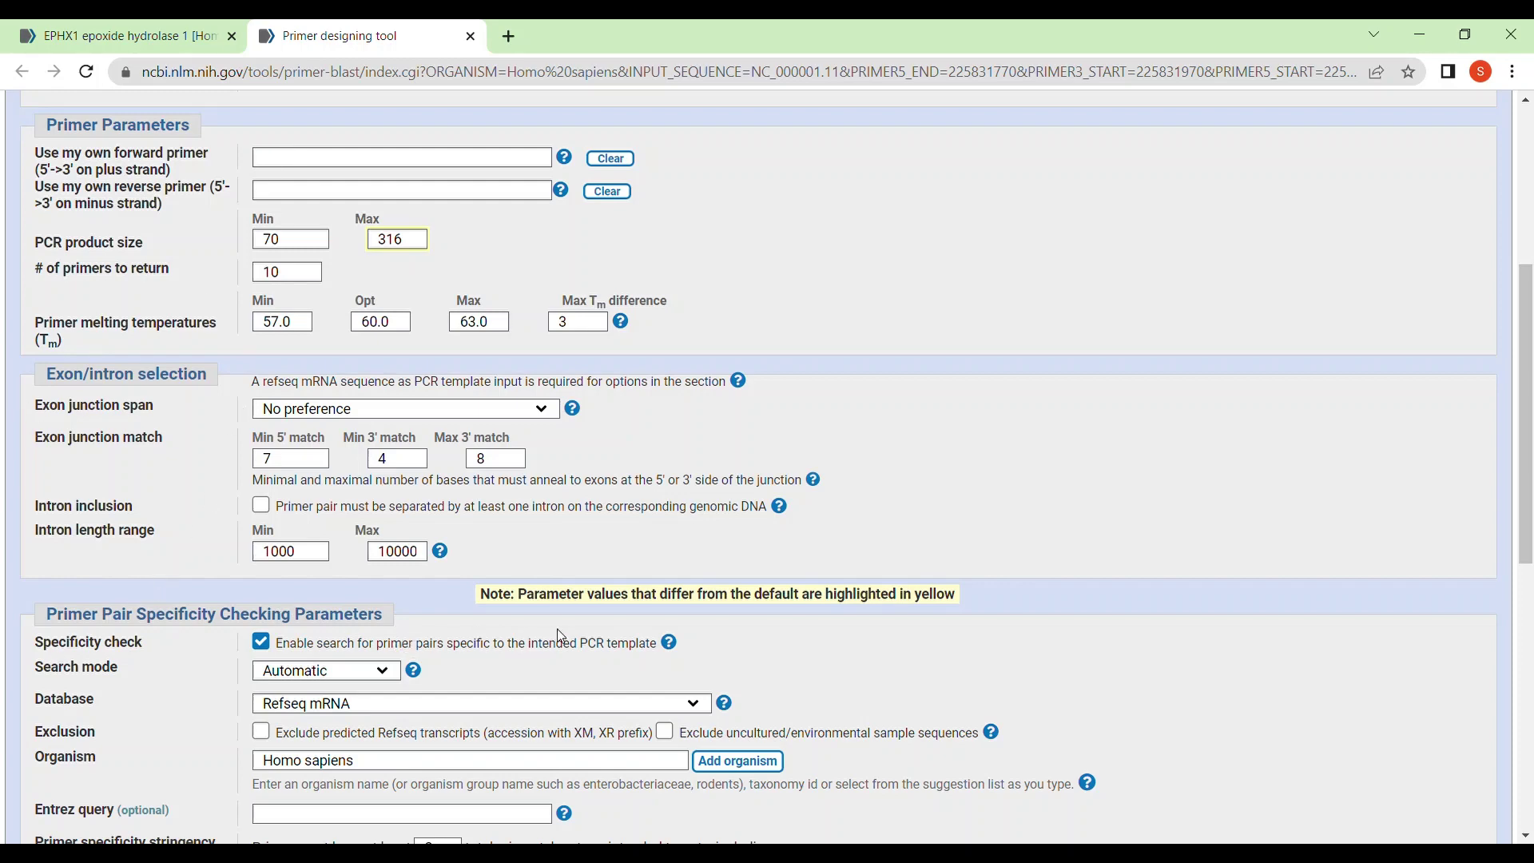
pyautogui.moveTo(1531, 539); pyautogui.dragTo(1531, 589)
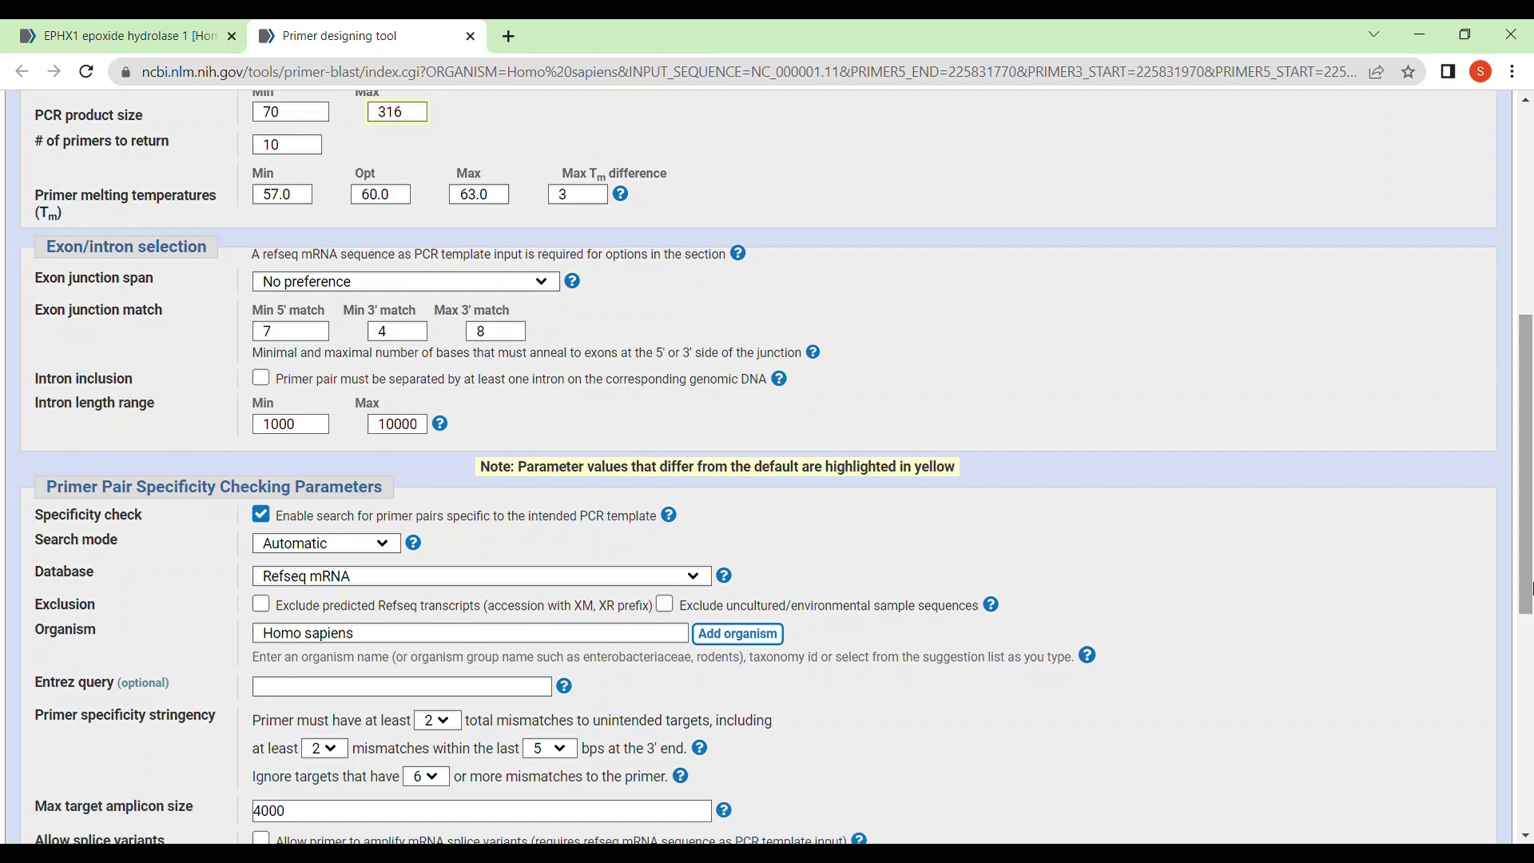
pyautogui.scroll(1, 1531, 588)
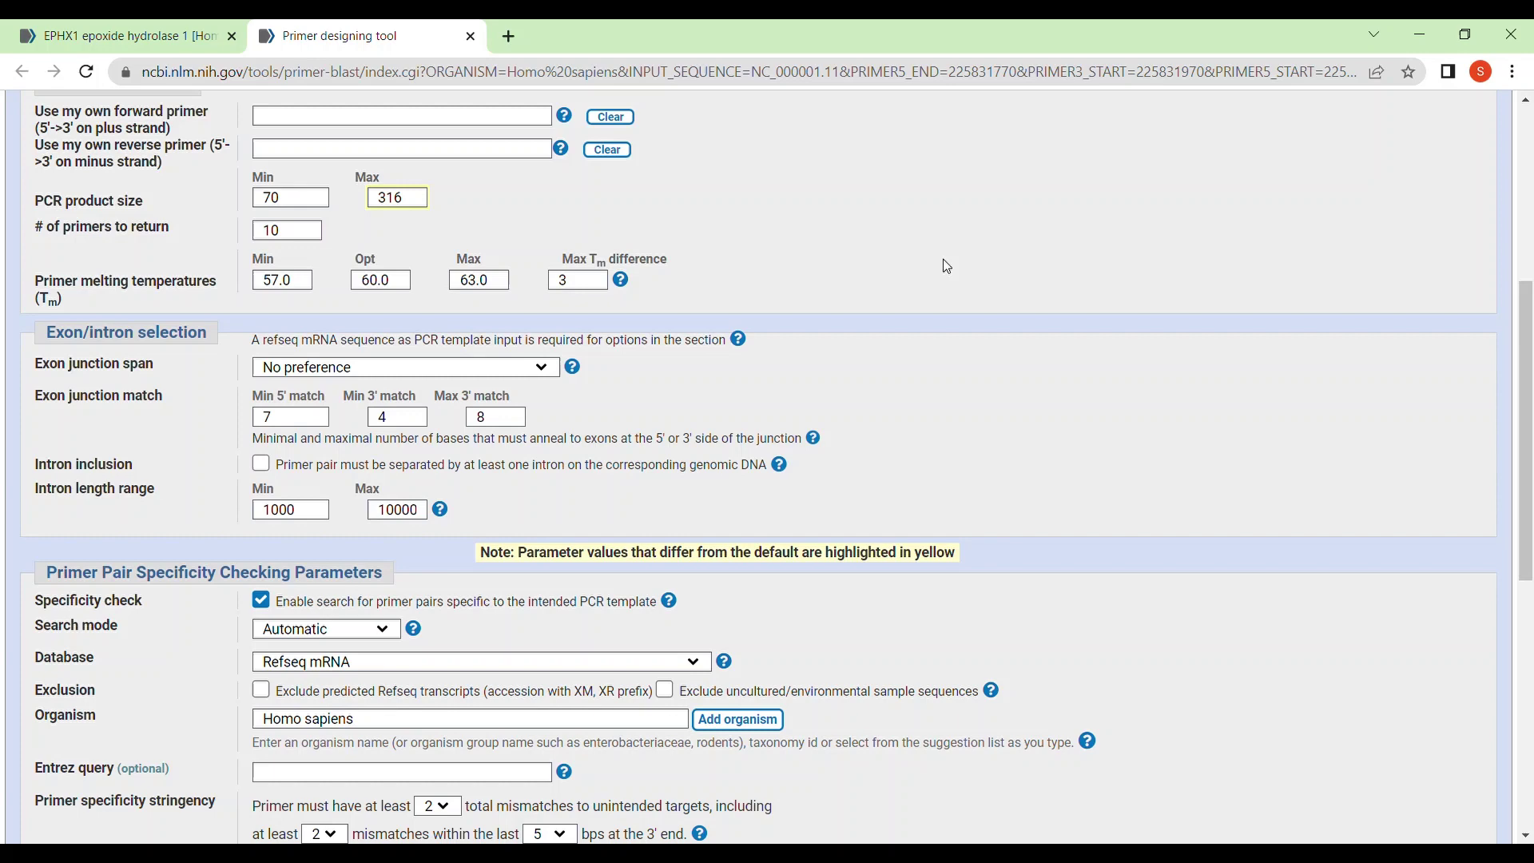
pyautogui.moveTo(1530, 356); pyautogui.dragTo(1529, 424)
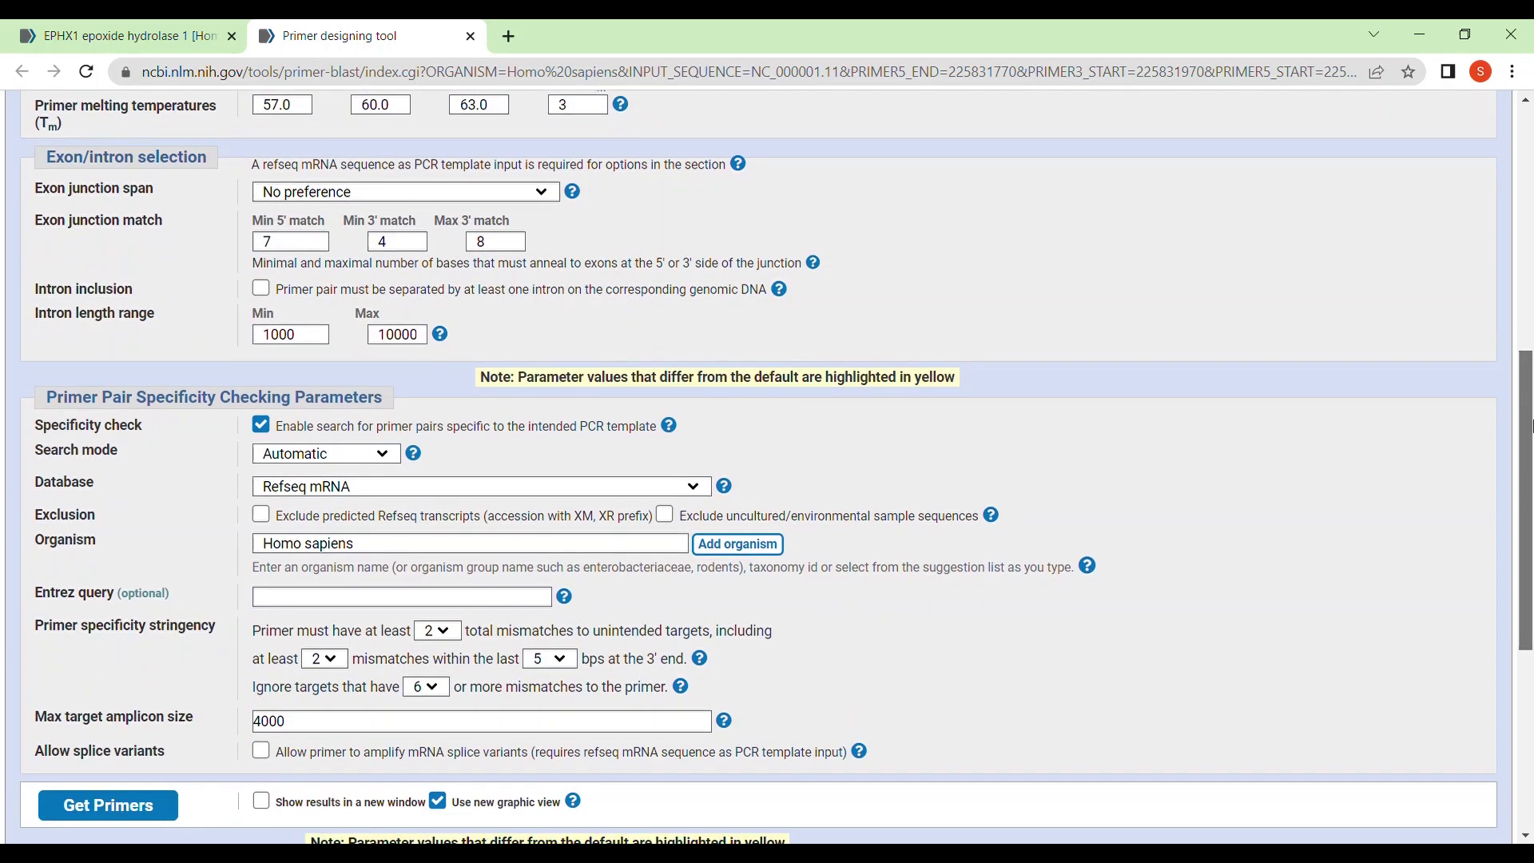
pyautogui.scroll(-2, 594, 689)
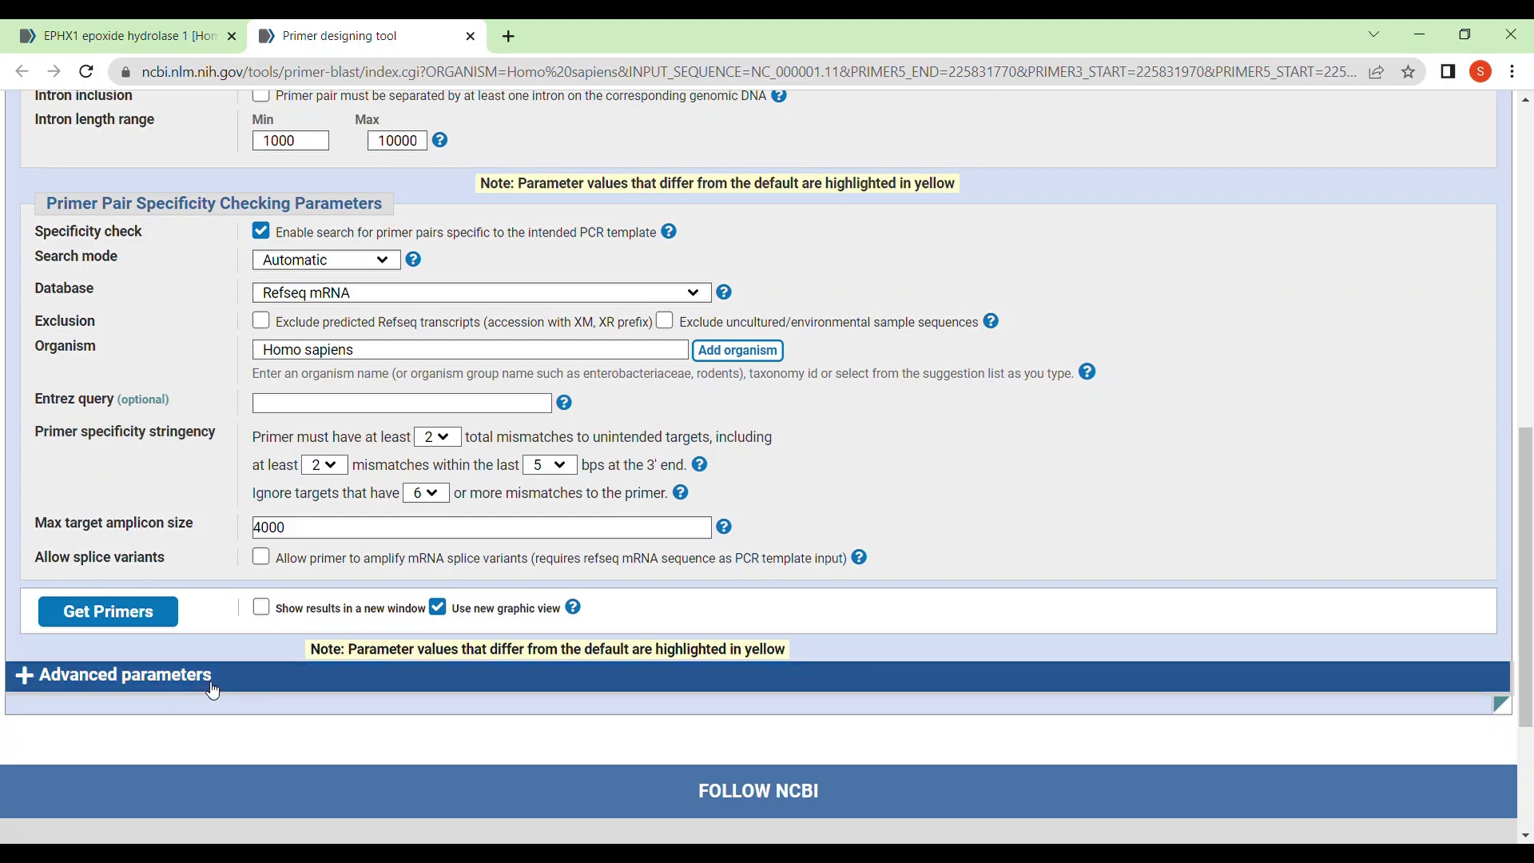
# Run Get Primers for the NC_000001.11 template range 225831717–225832033
pyautogui.click(132, 625)
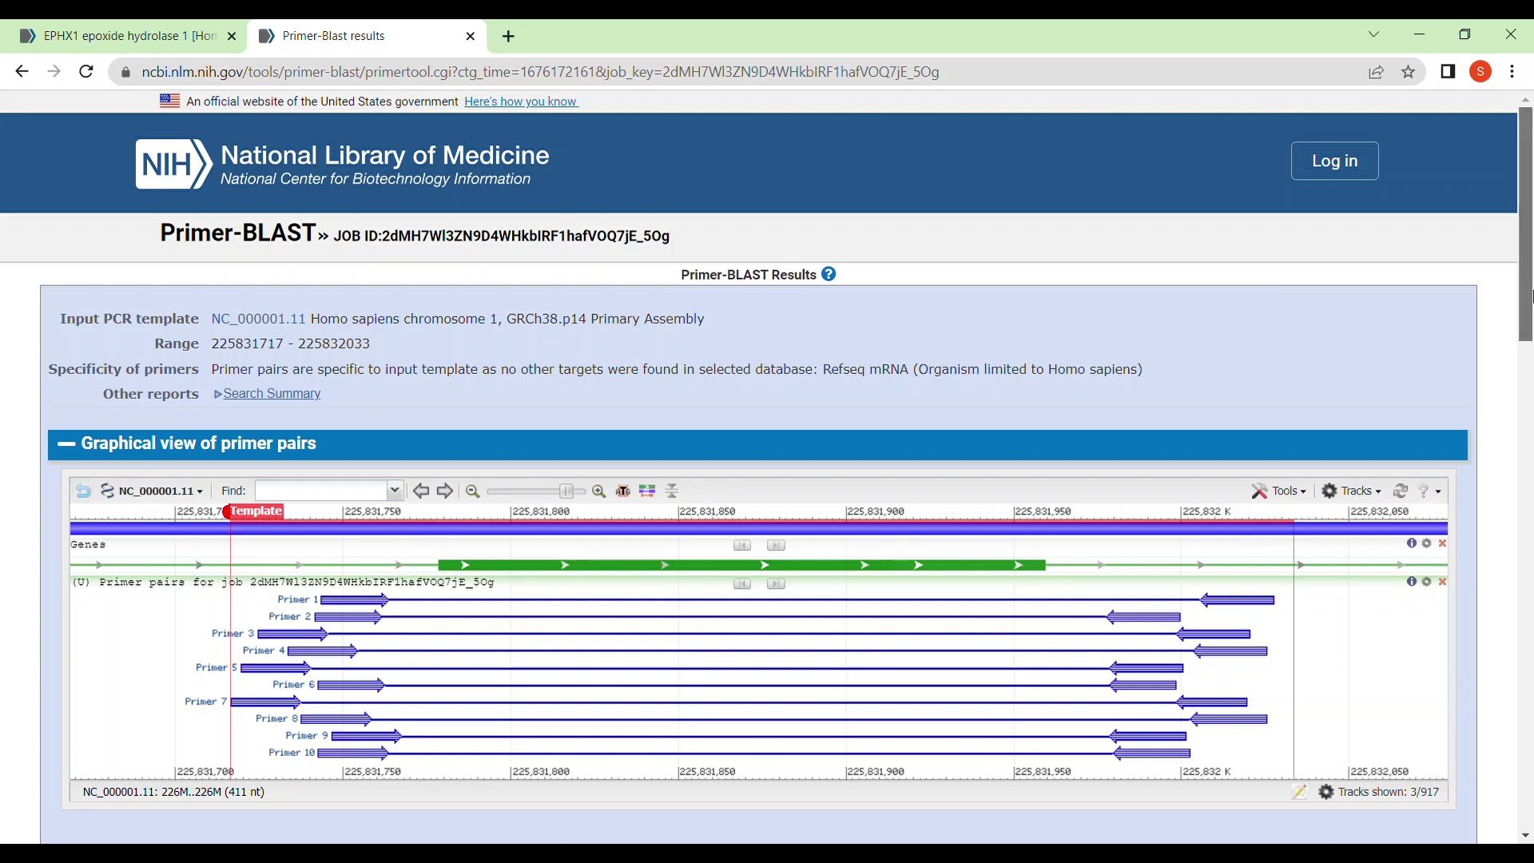
# Inspect Primer 1 in the graphical view, then scroll to the detailed primer reports
pyautogui.moveTo(1530, 296); pyautogui.dragTo(1530, 331)
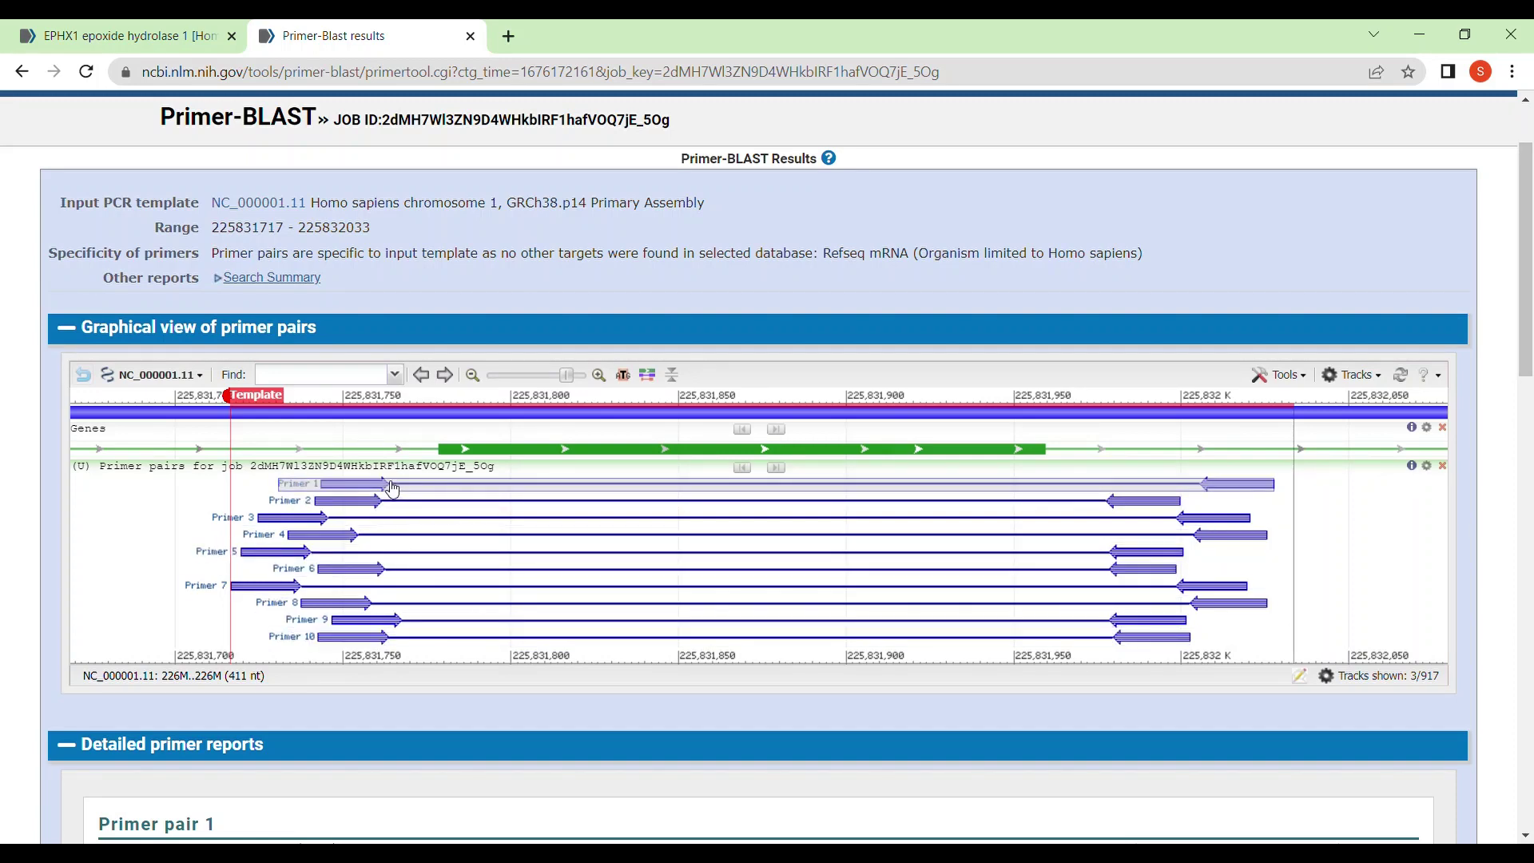
pyautogui.moveTo(391, 489)
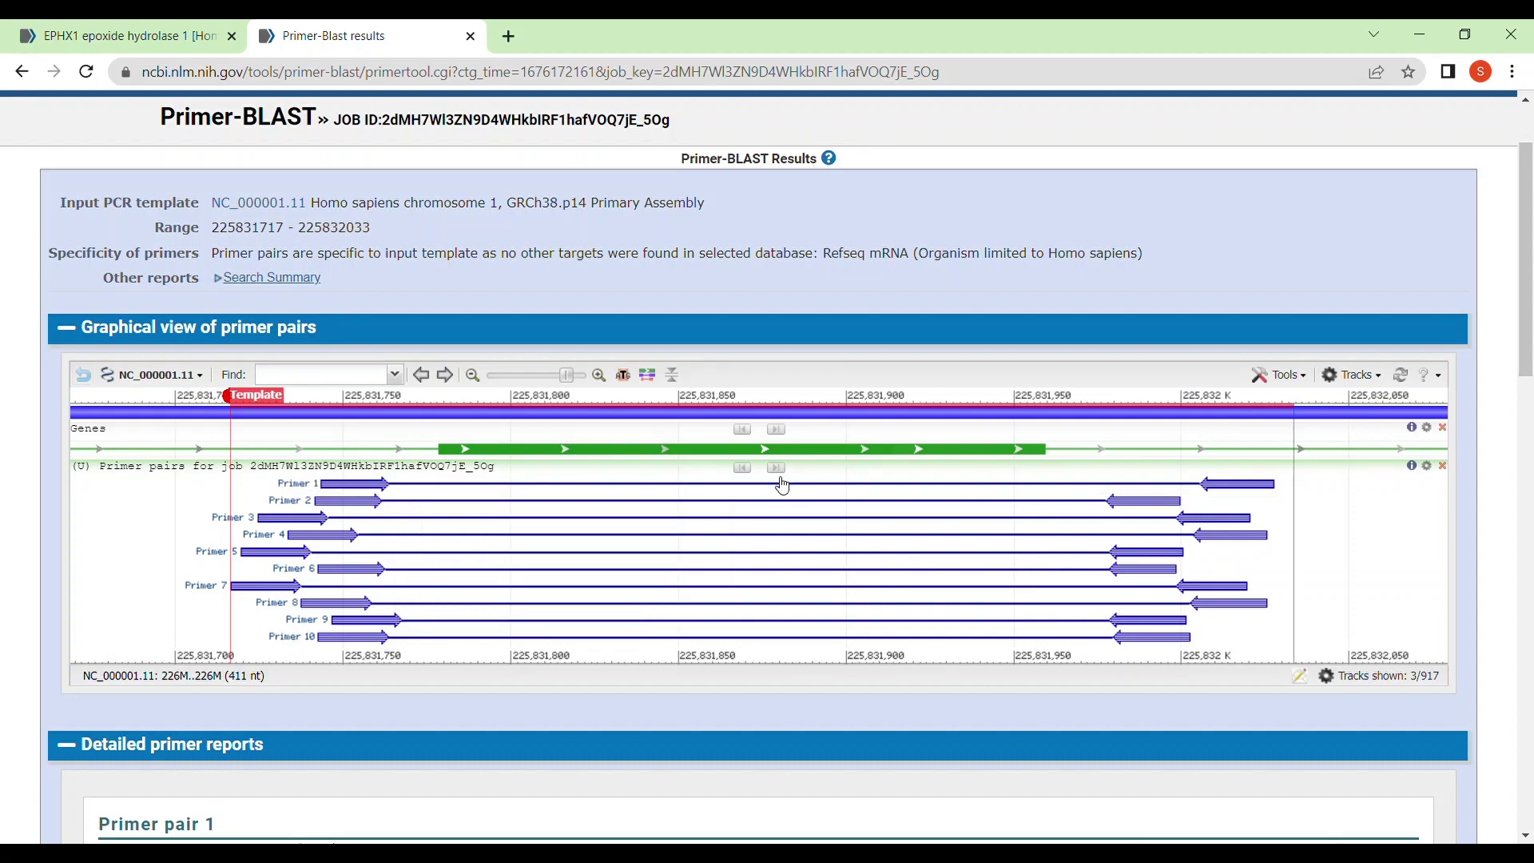
pyautogui.moveTo(1532, 192); pyautogui.dragTo(1531, 318)
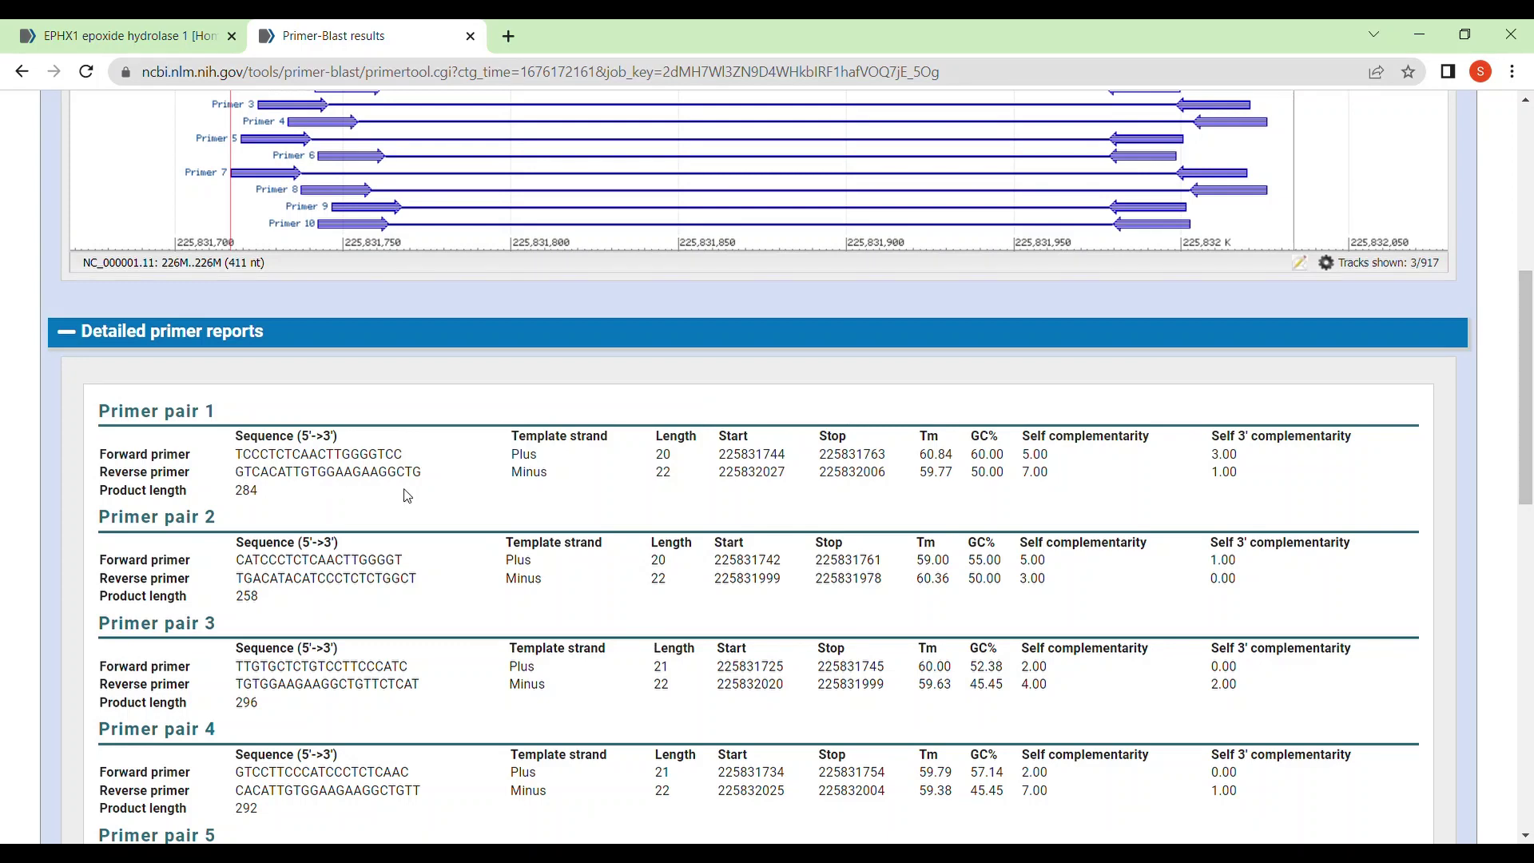
pyautogui.moveTo(435, 478); pyautogui.dragTo(260, 490)
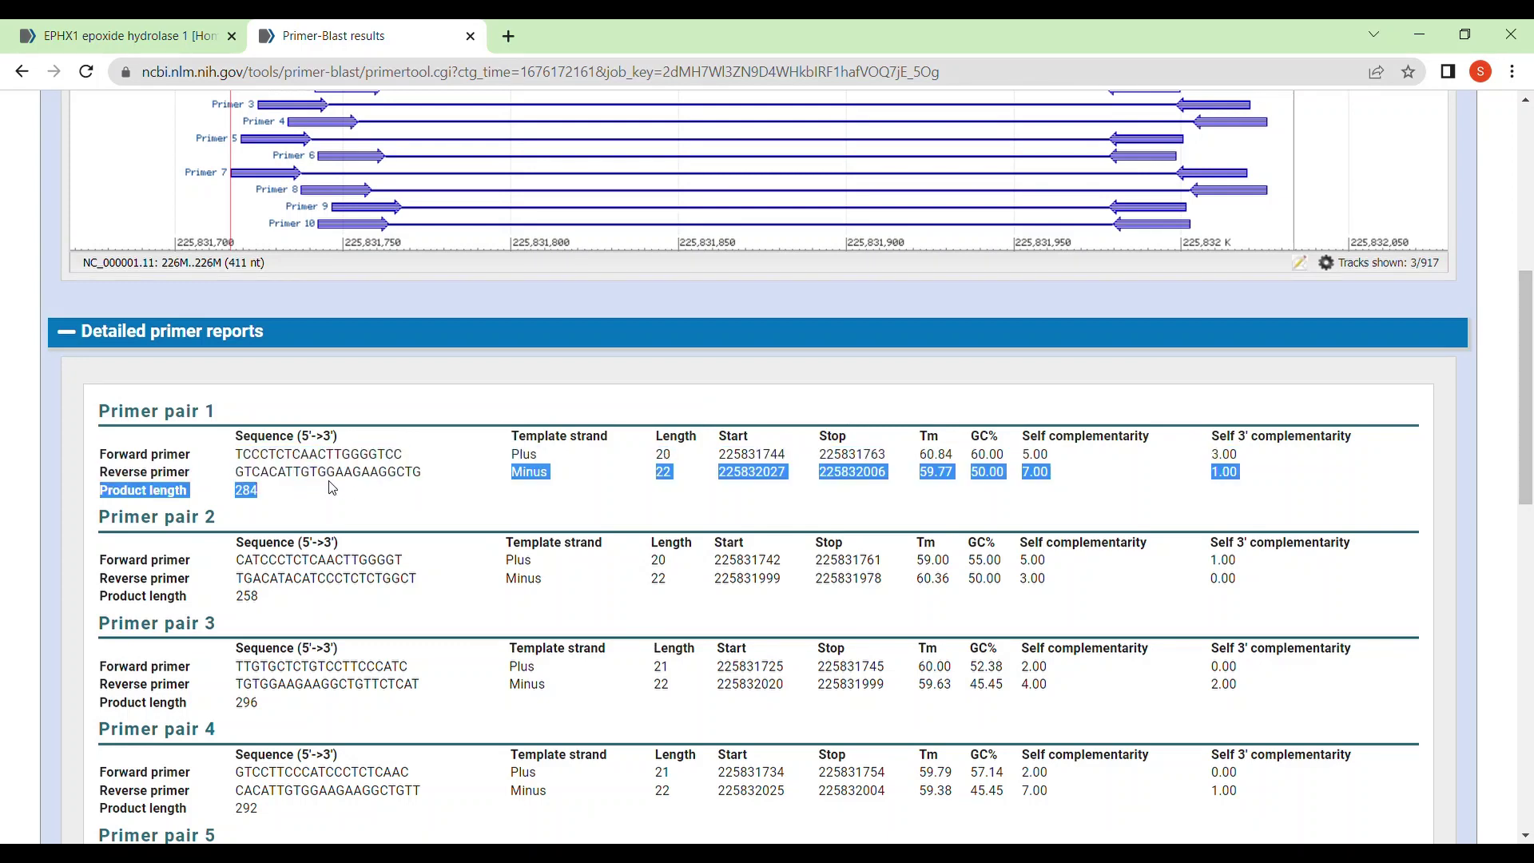
pyautogui.click(589, 477)
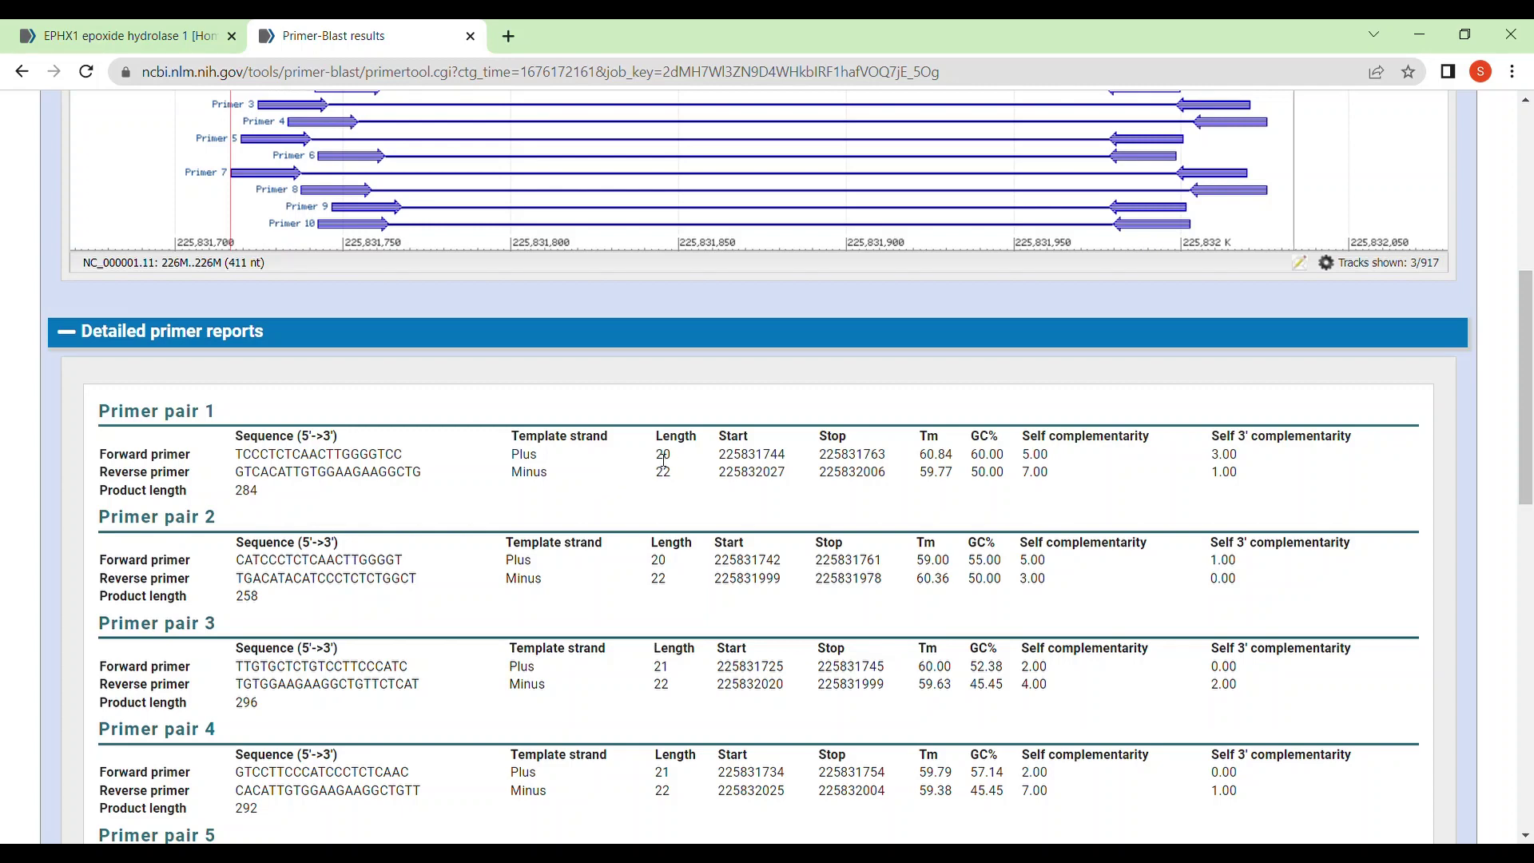
pyautogui.moveTo(659, 454); pyautogui.dragTo(693, 472)
pyautogui.click(792, 459)
pyautogui.moveTo(930, 462)
pyautogui.mouseDown()
pyautogui.moveTo(112, 473)
pyautogui.moveTo(112, 449)
pyautogui.moveTo(956, 472)
pyautogui.mouseUp()
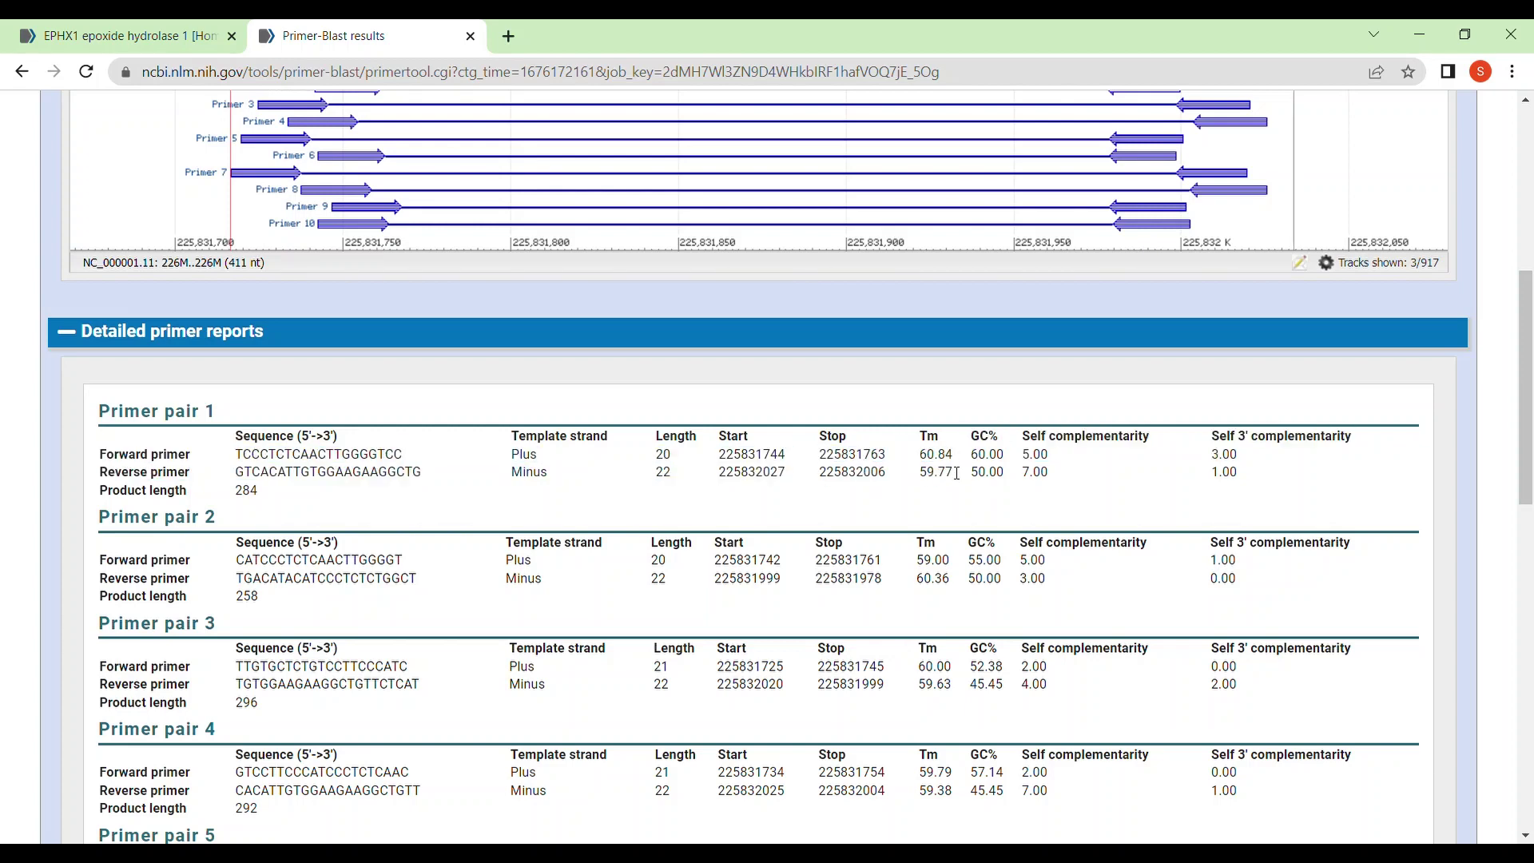